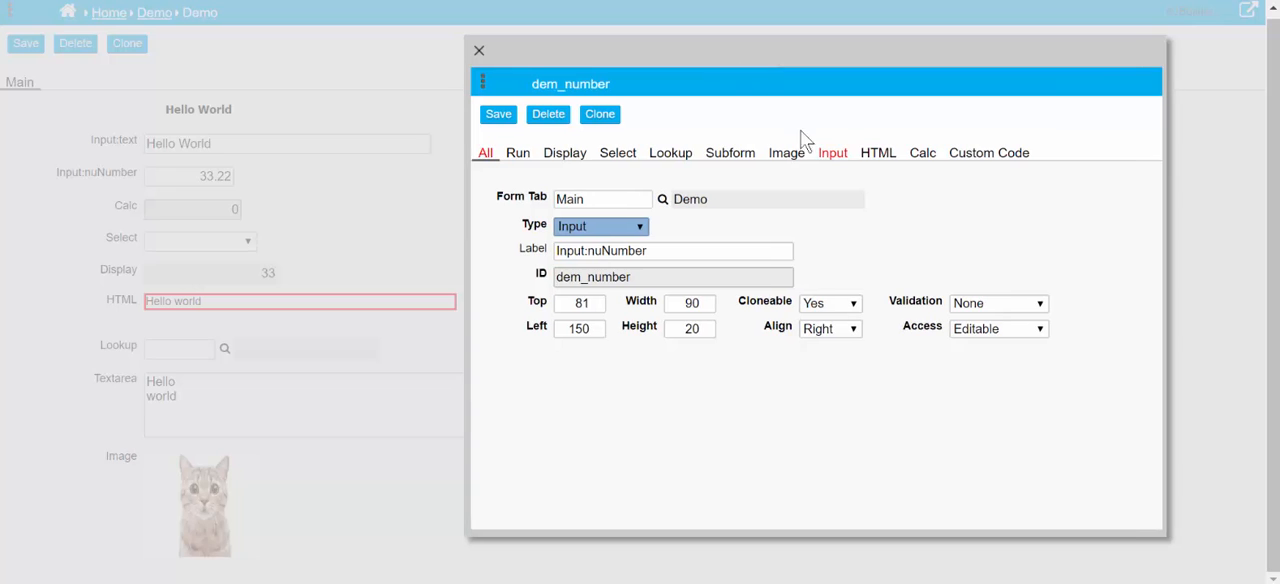
# Open the input settings of the dem_number object and look through the available input types
pyautogui.click(833, 157)
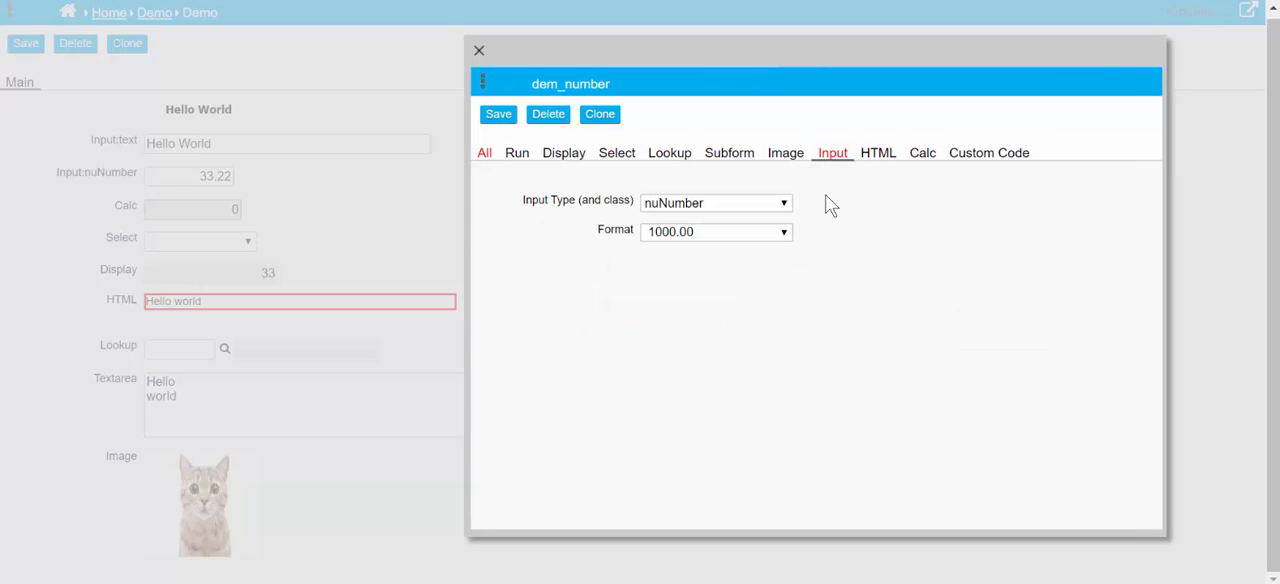
pyautogui.click(783, 204)
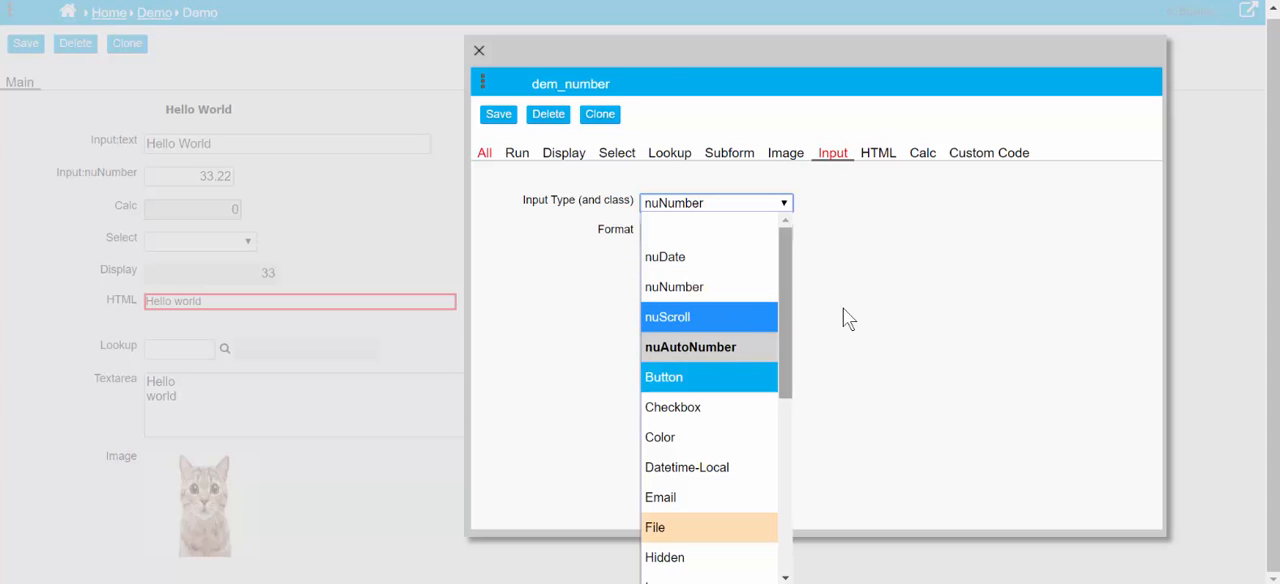
pyautogui.click(929, 300)
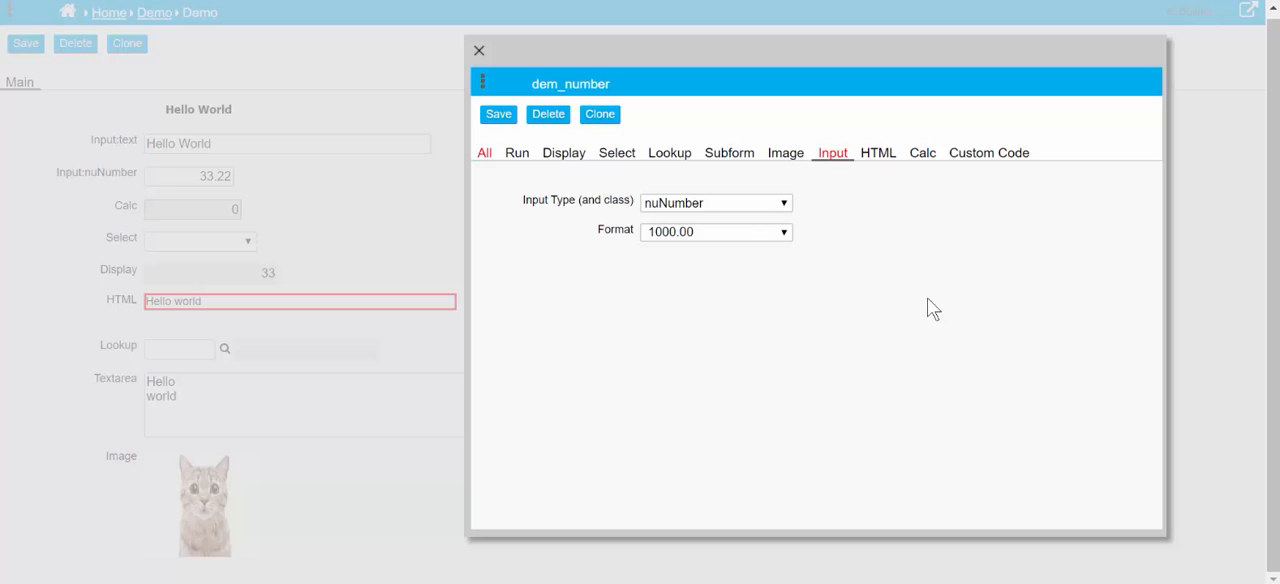
# Switch dem_number's input type to nuDate and view the formats it offers
pyautogui.click(721, 207)
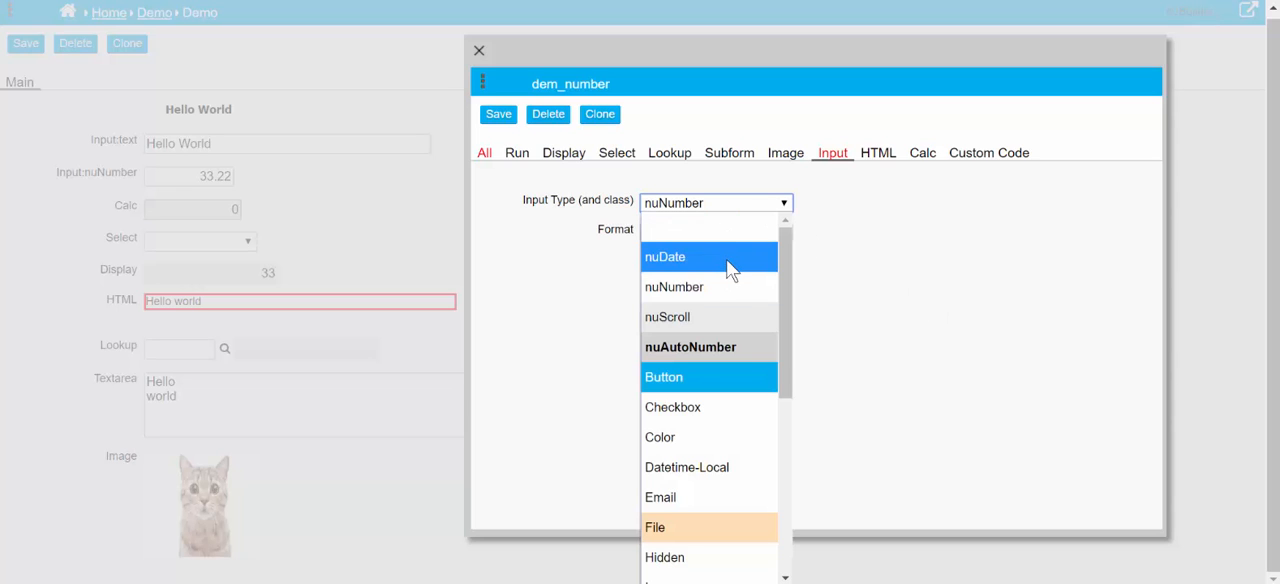
pyautogui.click(728, 260)
pyautogui.click(735, 245)
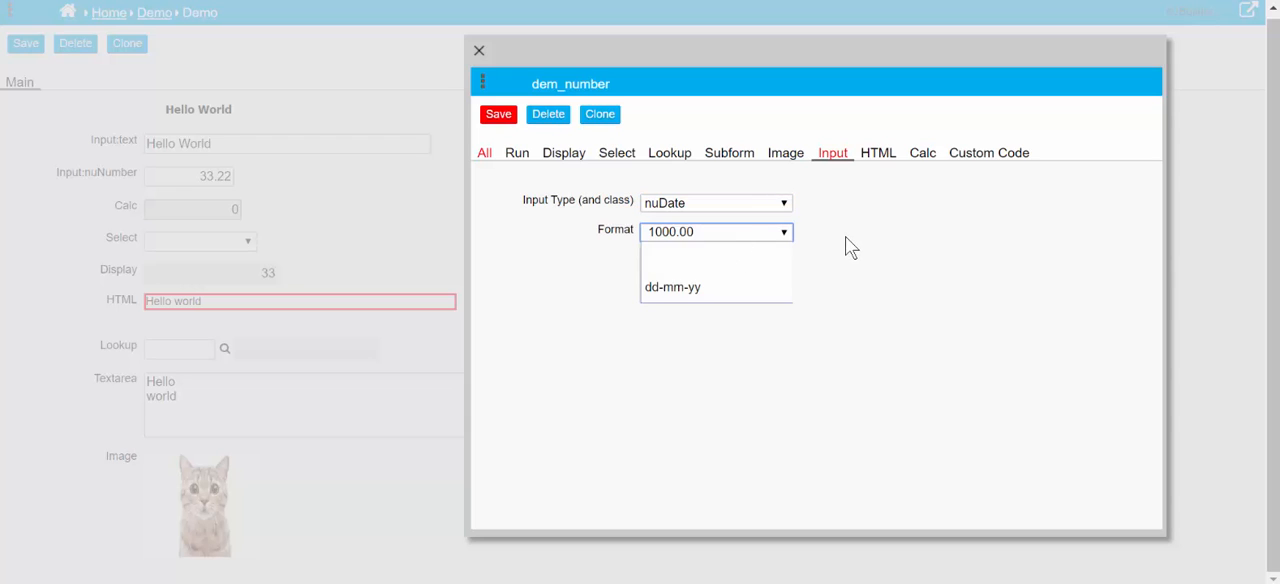
# Set dem_number's input type to nuNumber with the format $ 1000.00 and save the object
pyautogui.click(787, 208)
pyautogui.click(756, 204)
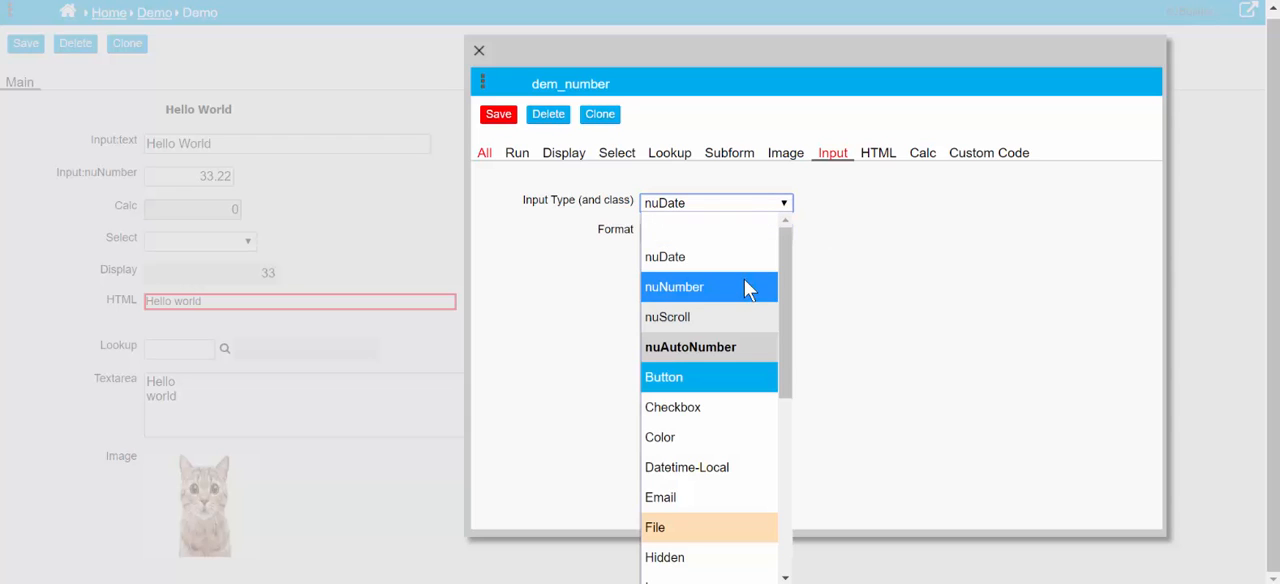
pyautogui.click(744, 284)
pyautogui.click(769, 234)
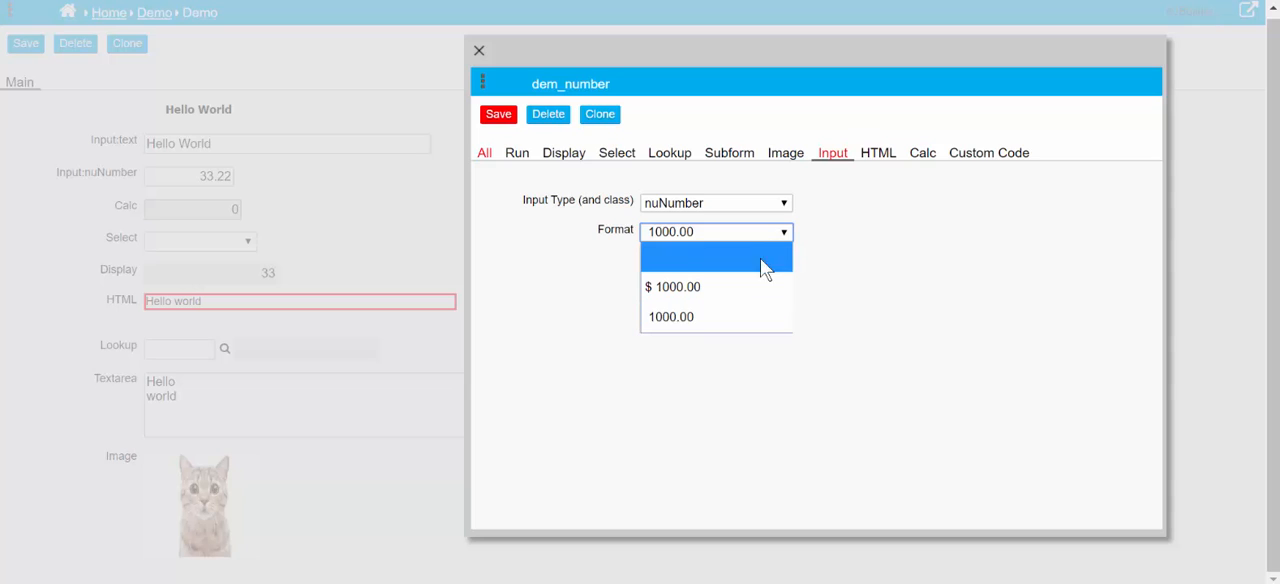
pyautogui.click(760, 290)
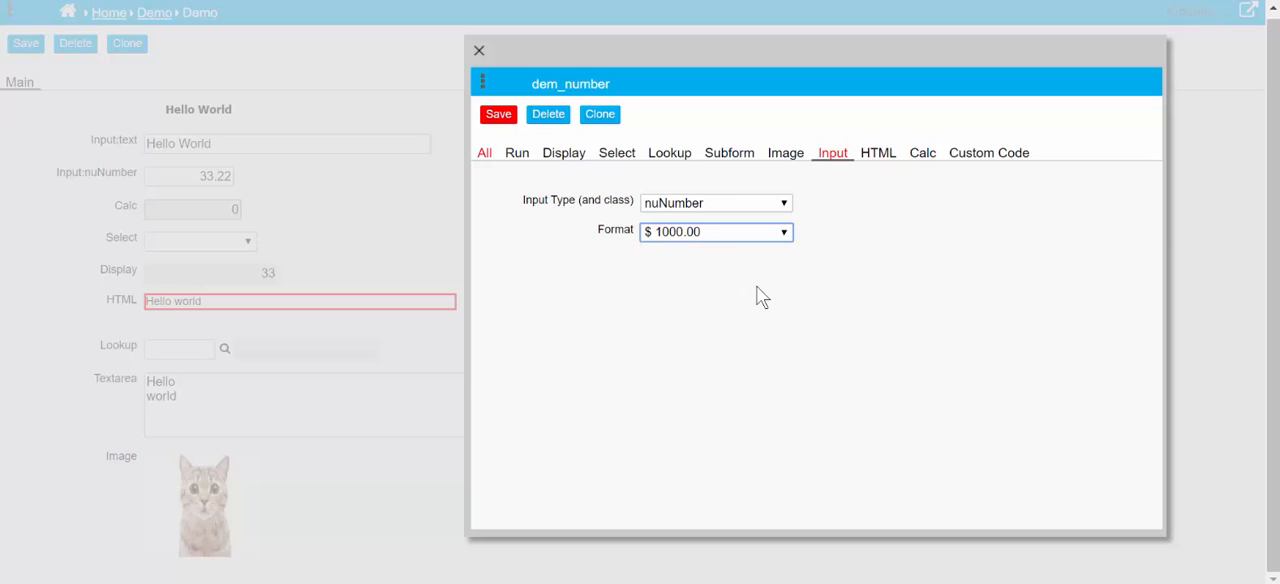
pyautogui.click(505, 120)
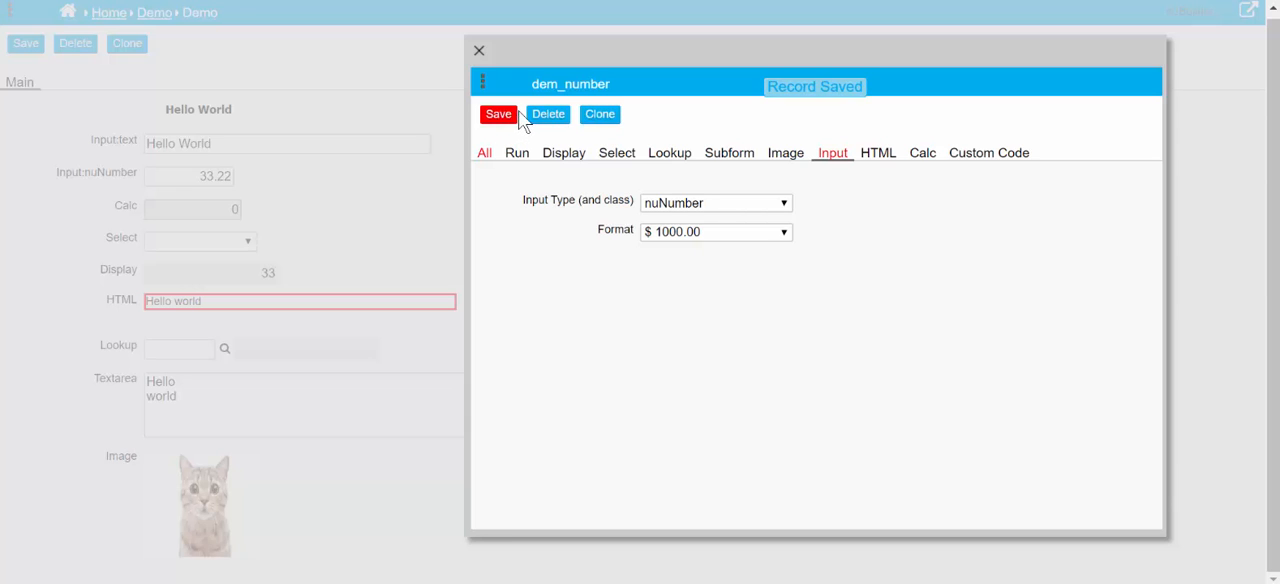
# Try the nuScroll and nuAutoNumber input types on dem_number to view their specific options
pyautogui.click(706, 203)
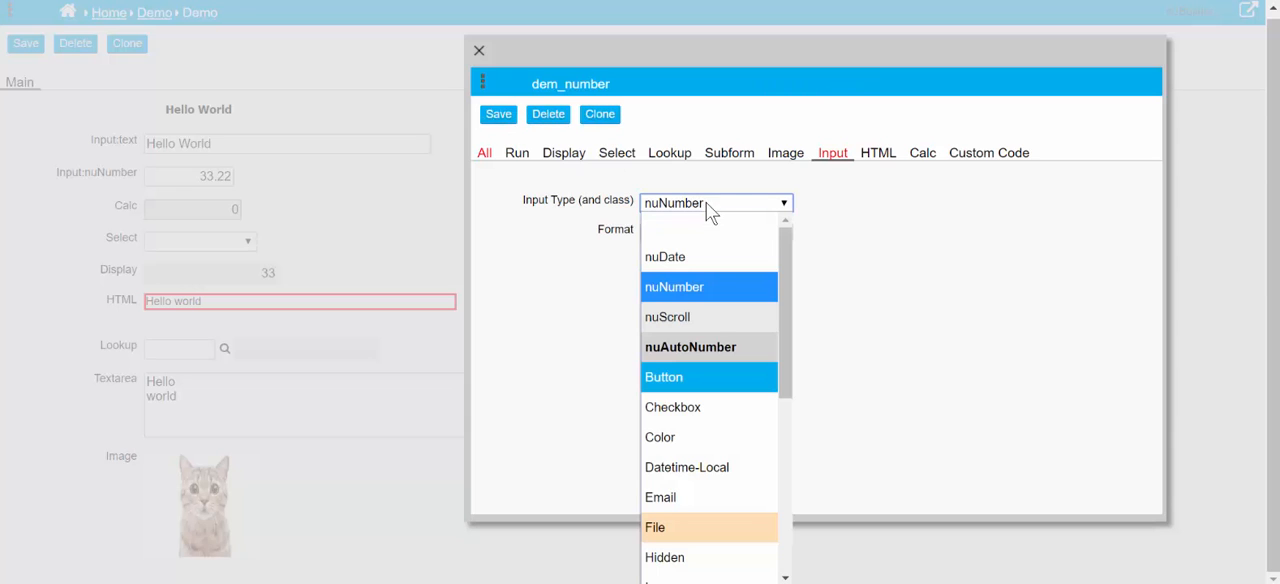
pyautogui.click(710, 316)
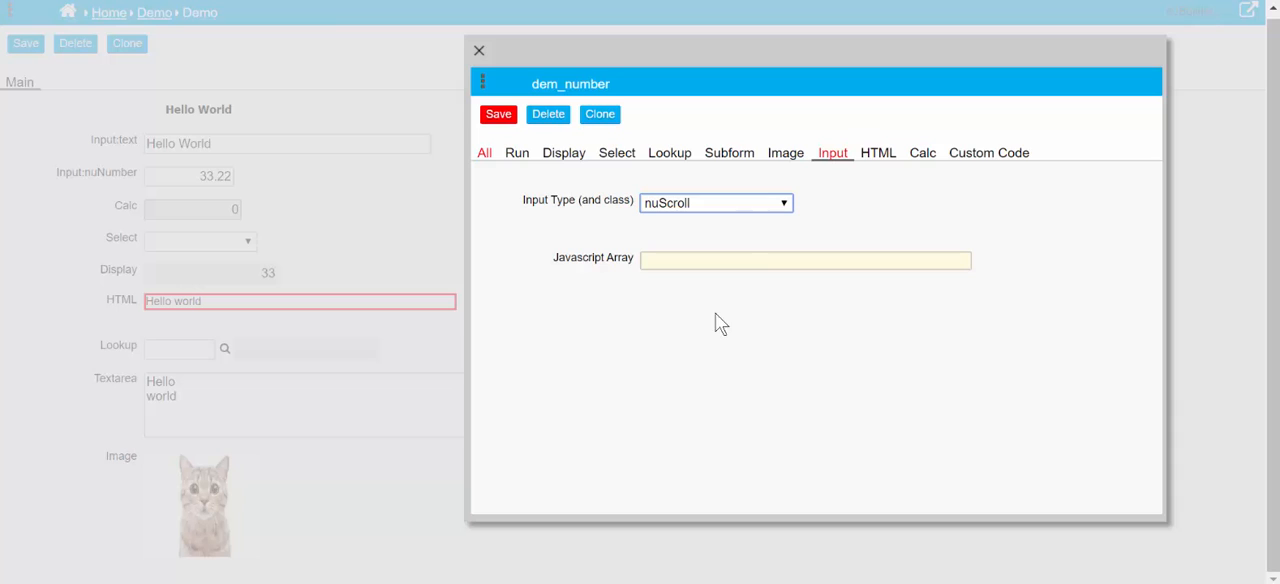
pyautogui.click(753, 262)
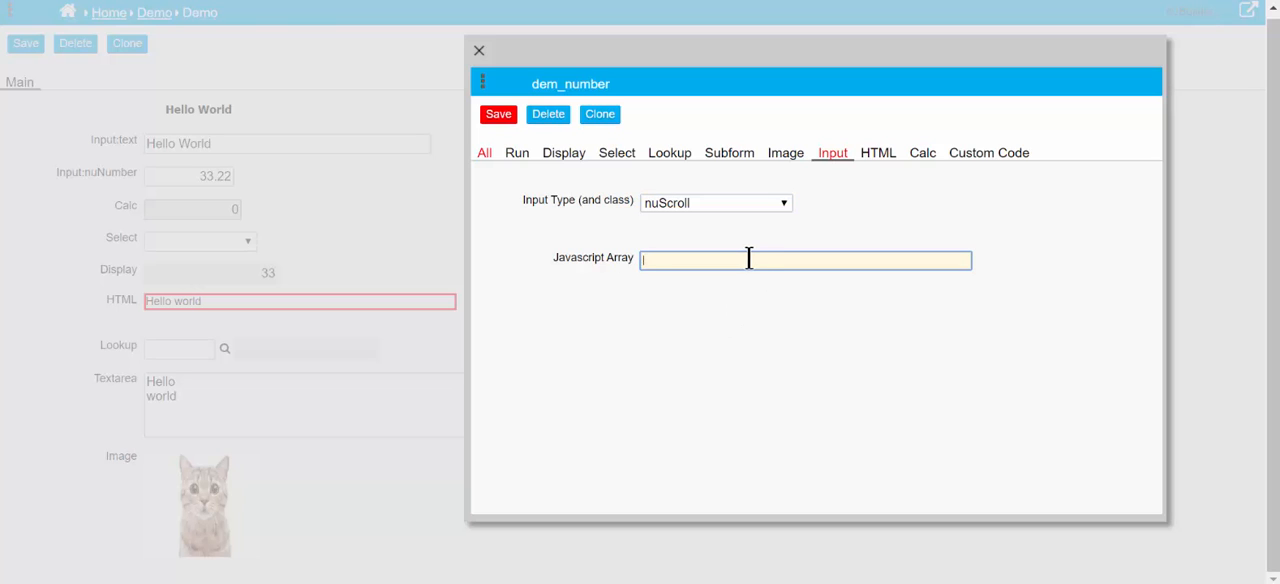
pyautogui.click(723, 210)
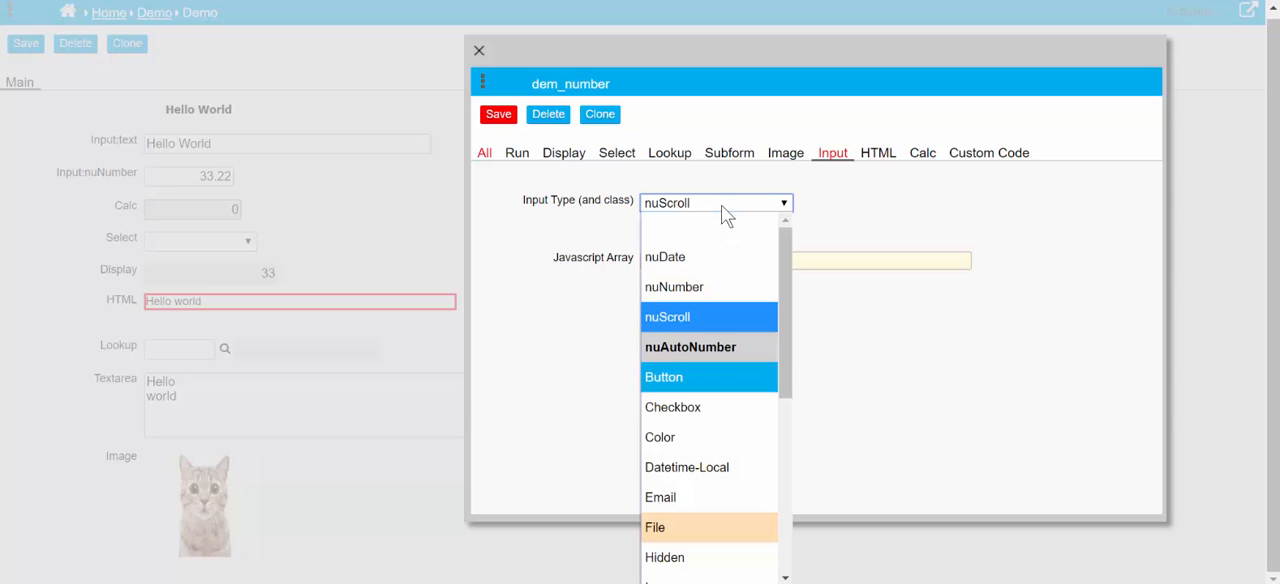
pyautogui.click(722, 359)
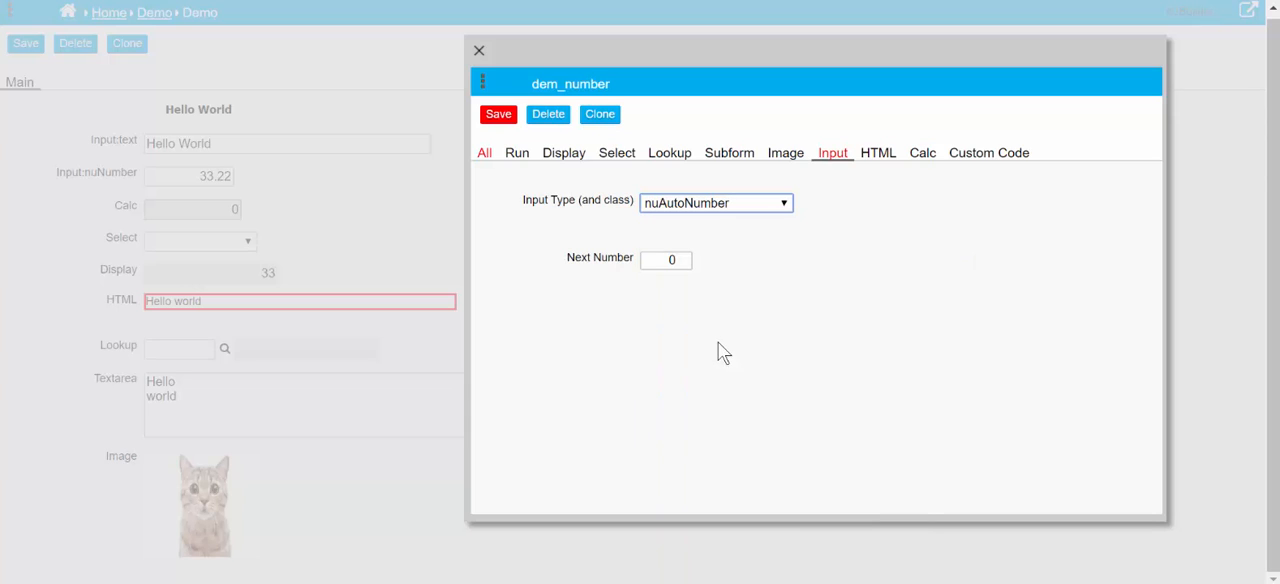
# Leave the dem_number settings without saving and refresh the Demo form
pyautogui.click(479, 48)
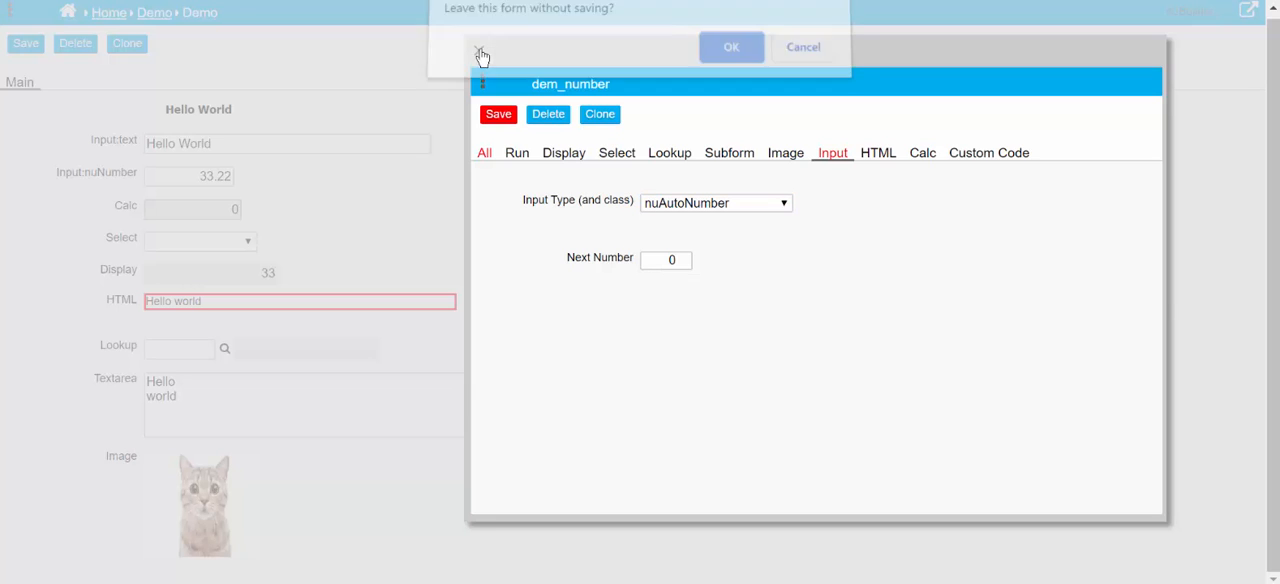
pyautogui.click(746, 62)
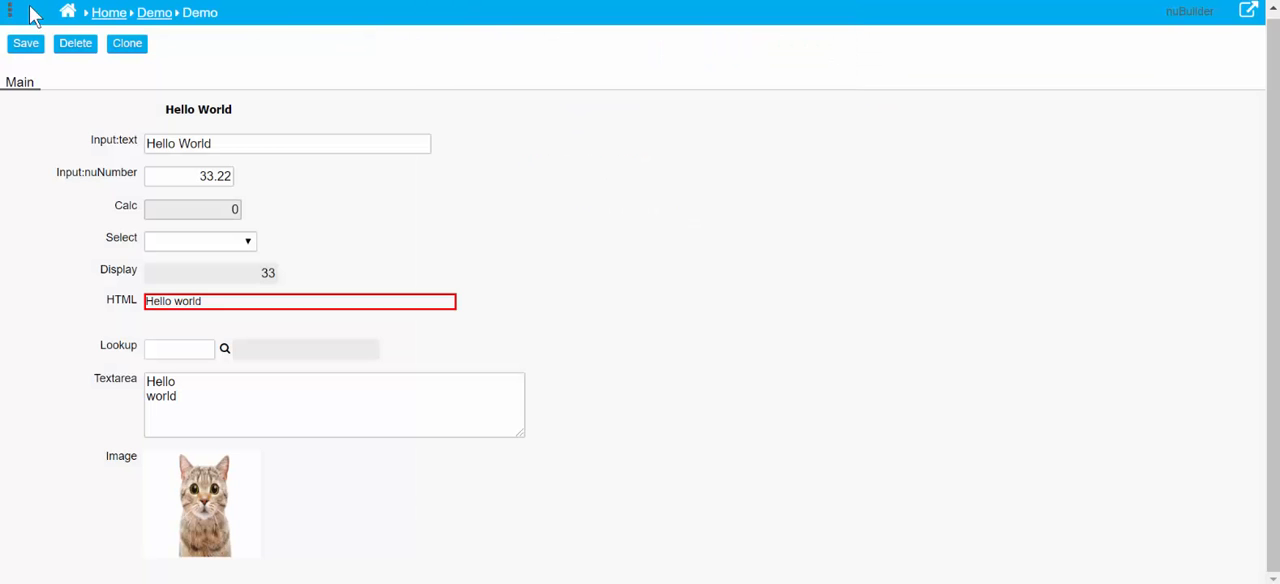
pyautogui.click(10, 14)
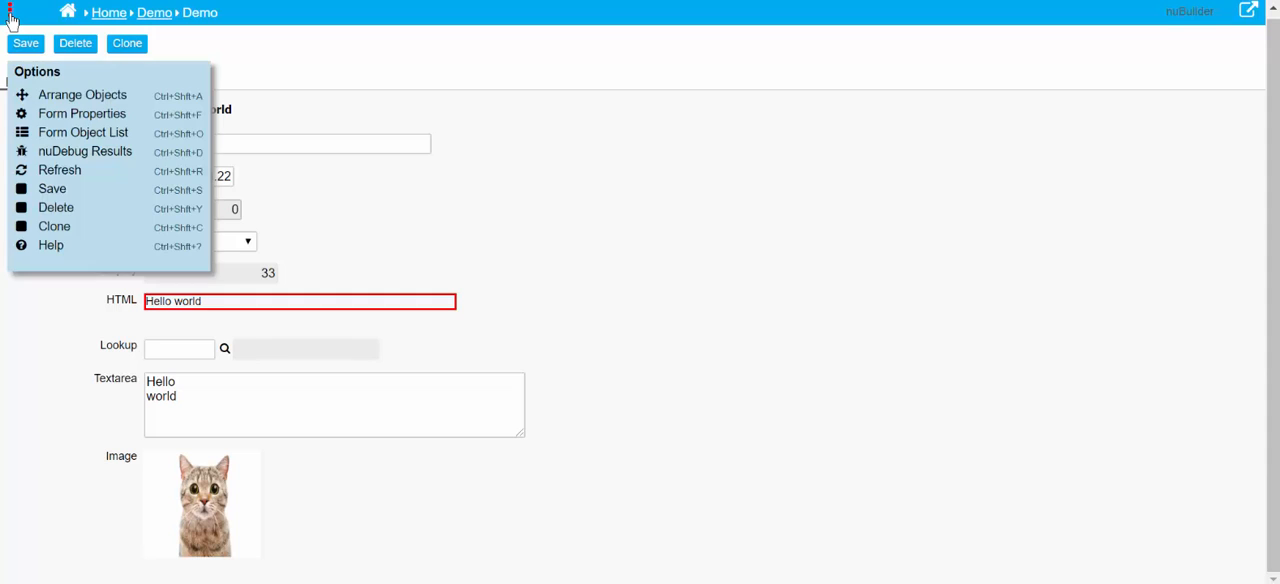
pyautogui.click(58, 172)
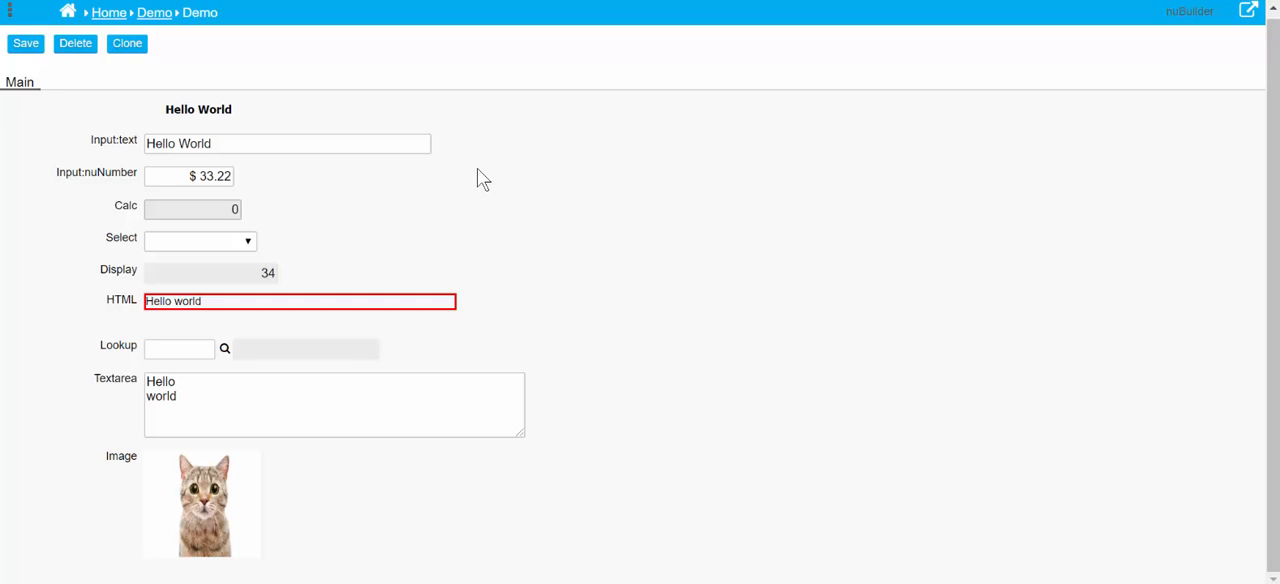
# Set the Left position of the Input:nuNumber object to 750, save it, and refresh the Demo form
pyautogui.doubleClick(115, 178)
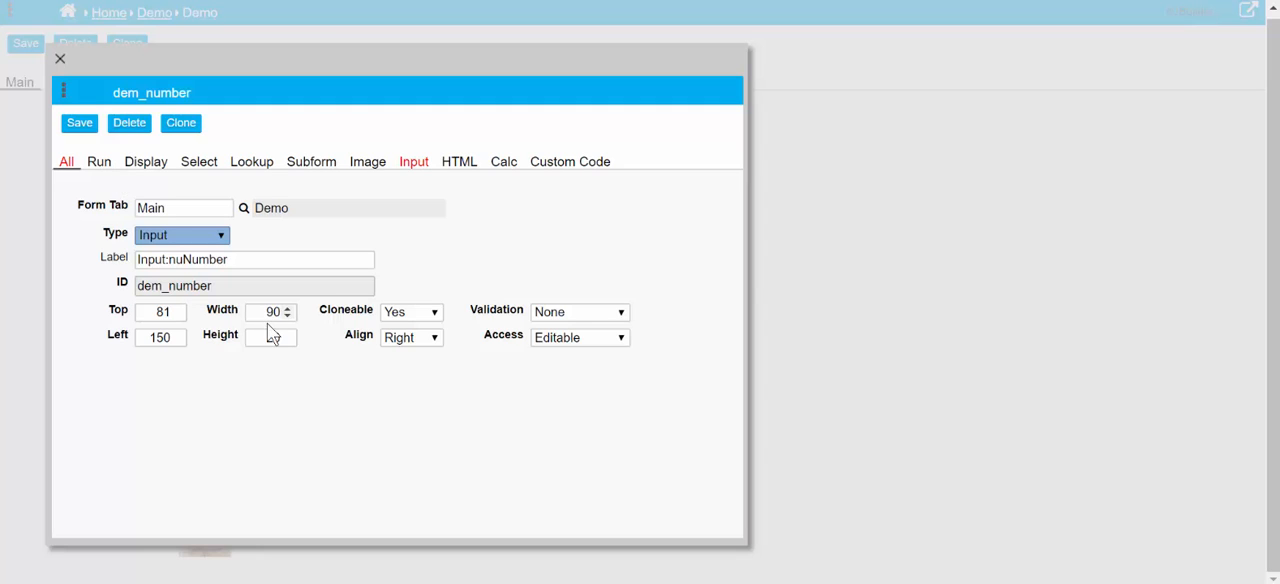
pyautogui.doubleClick(145, 330)
pyautogui.write('350')
pyautogui.click(78, 124)
pyautogui.click(60, 58)
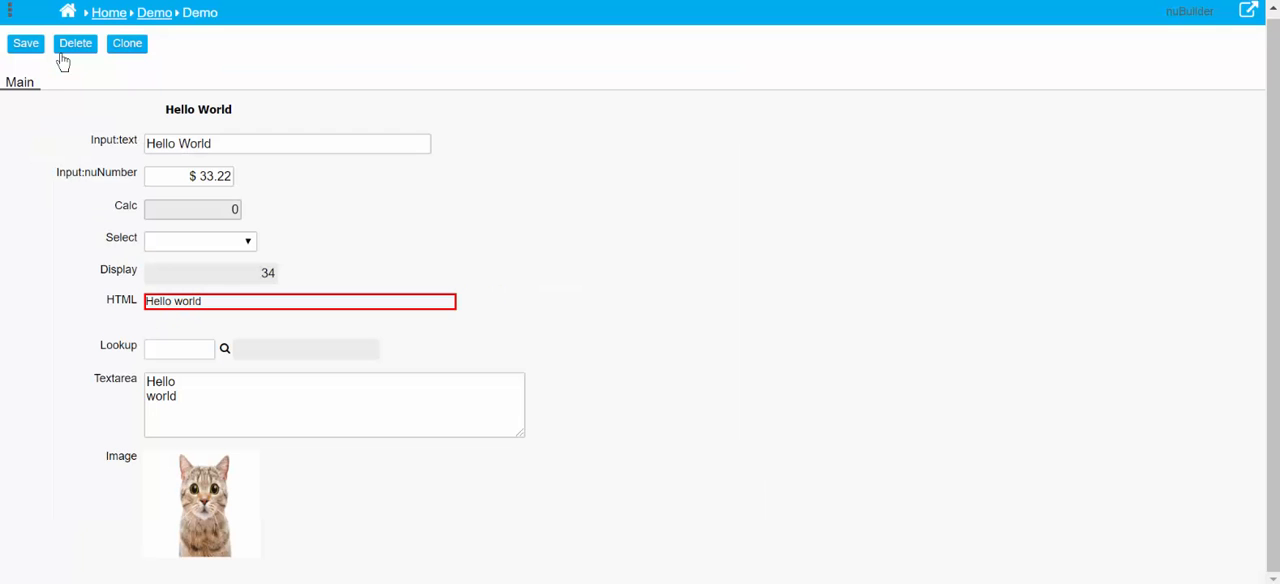
pyautogui.click(9, 12)
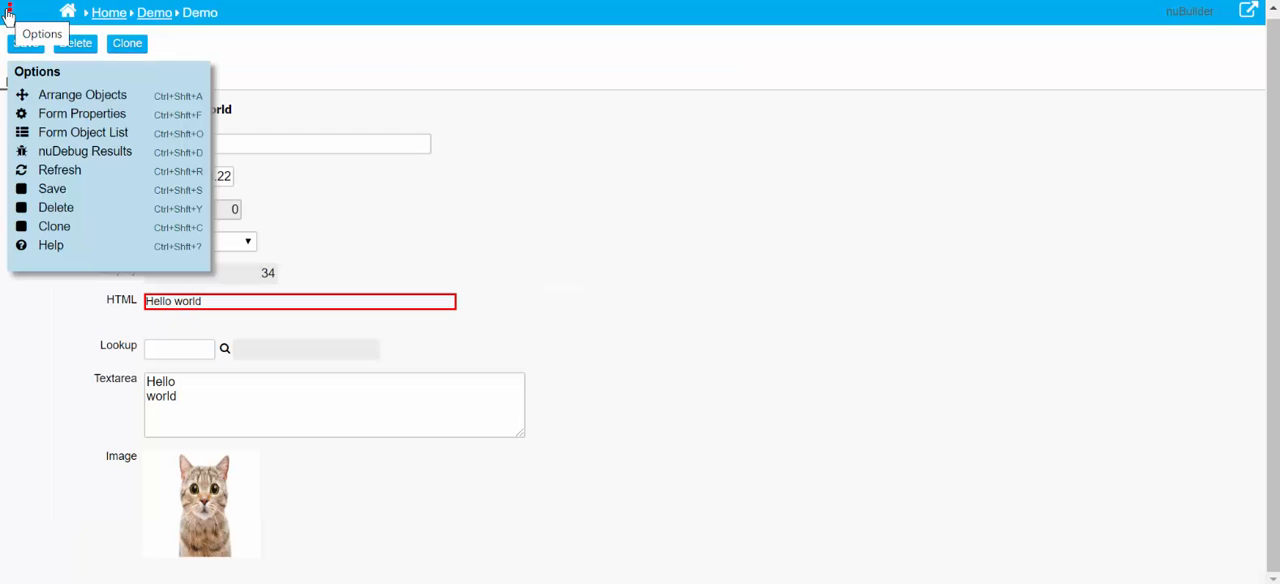
pyautogui.click(57, 172)
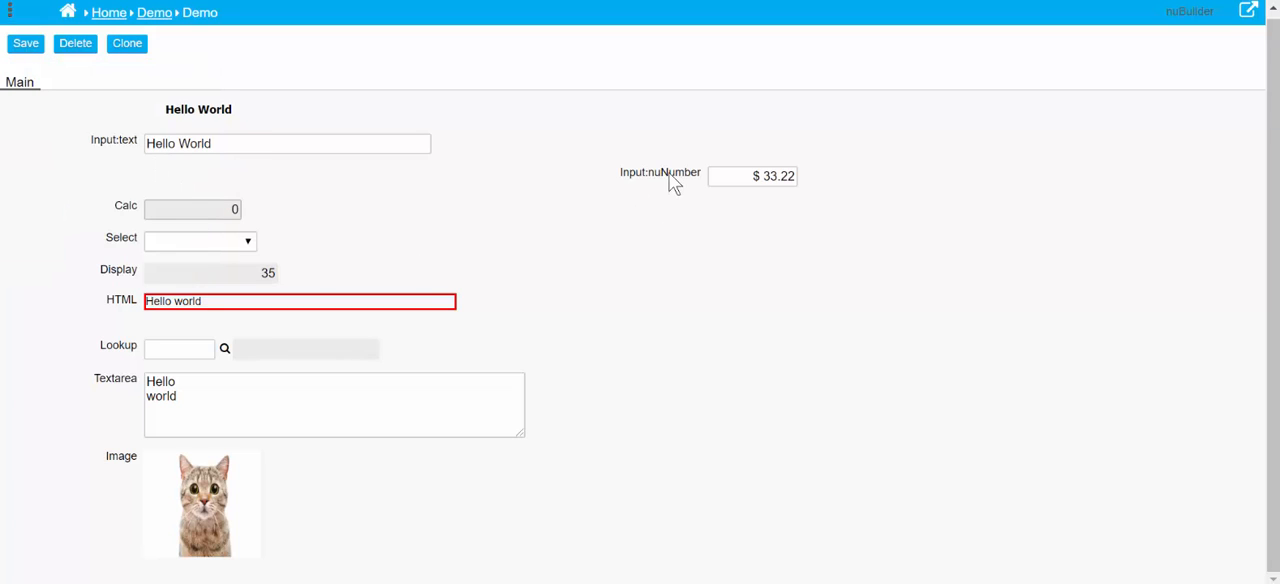
# Change the Input:nuNumber object to input type nuDate with the format dd-mm-yy, save it and close its settings
pyautogui.doubleClick(671, 177)
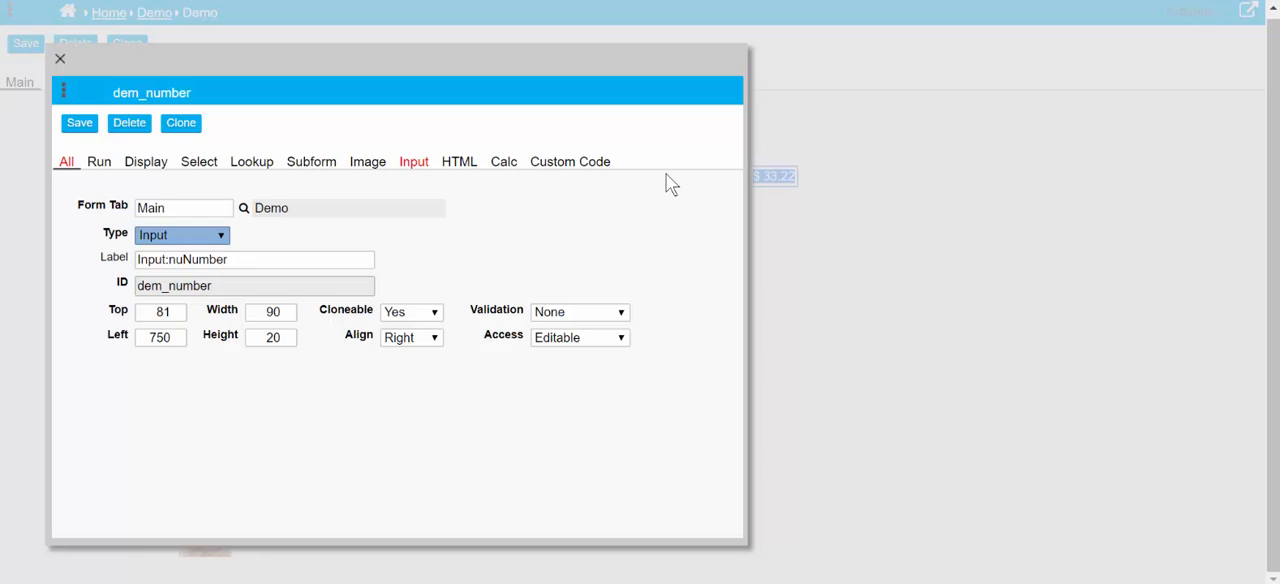
pyautogui.click(412, 162)
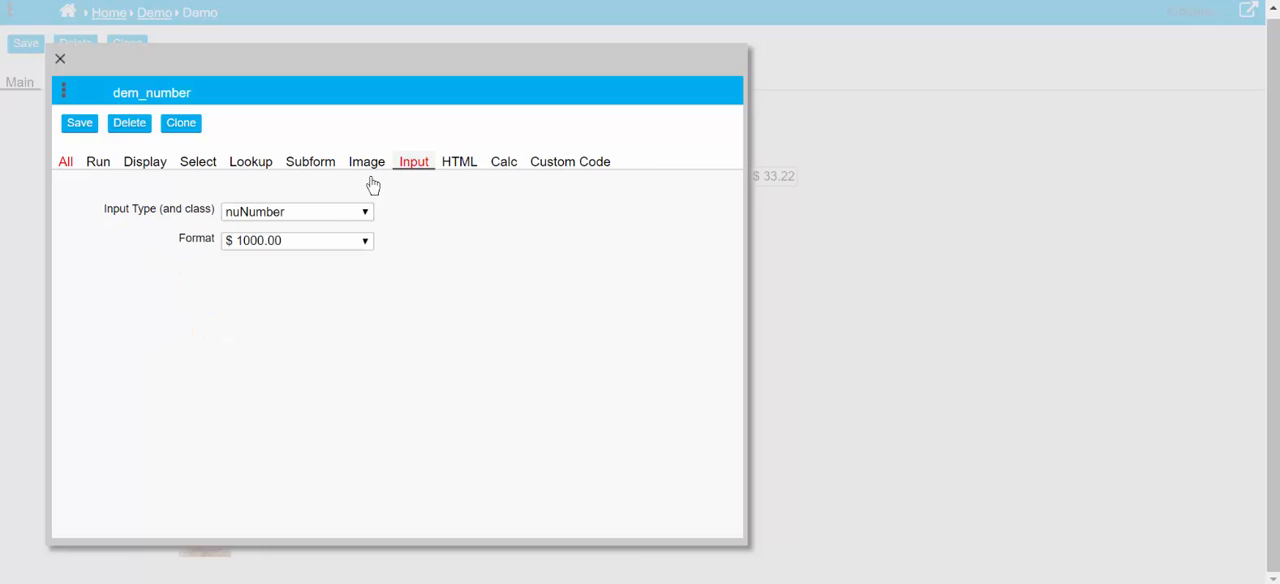
pyautogui.click(311, 211)
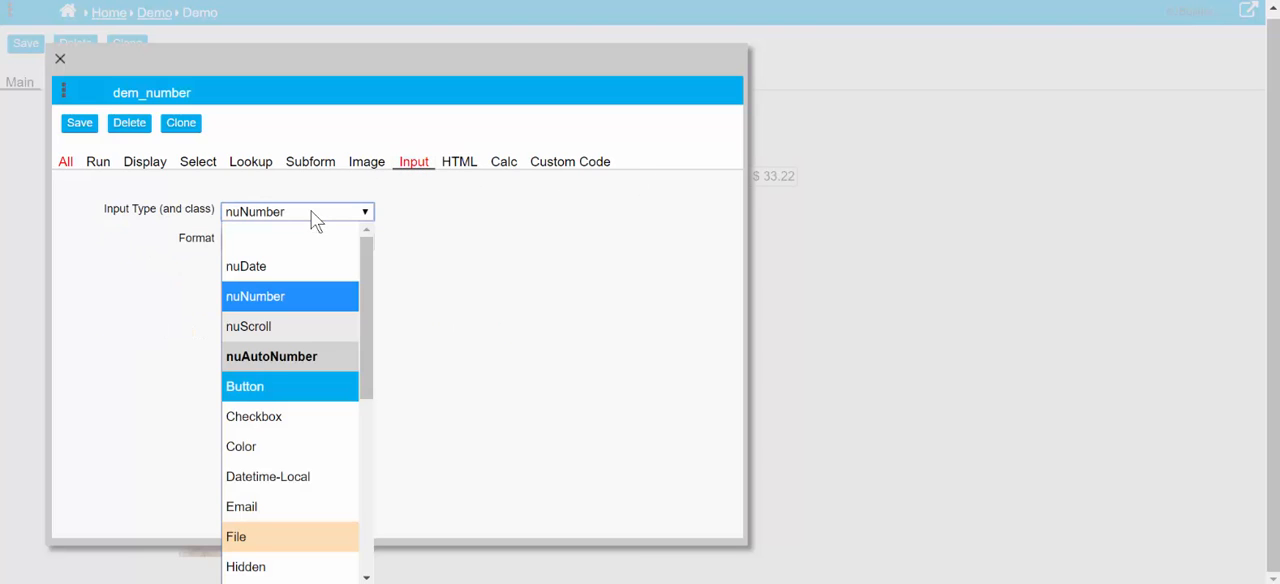
pyautogui.click(317, 265)
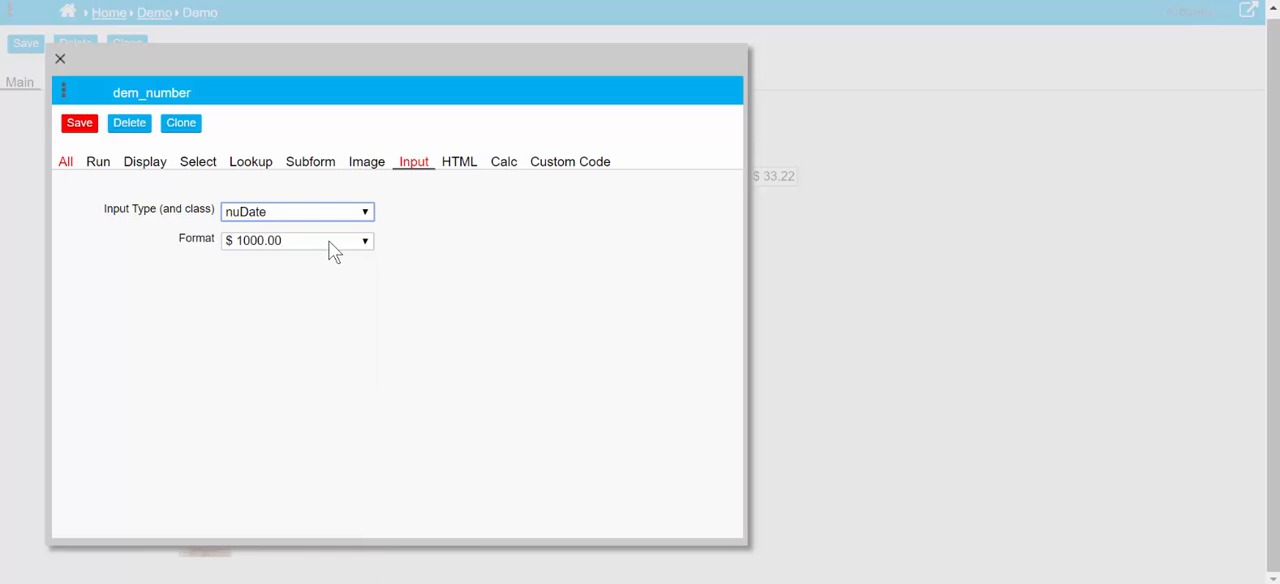
pyautogui.click(334, 250)
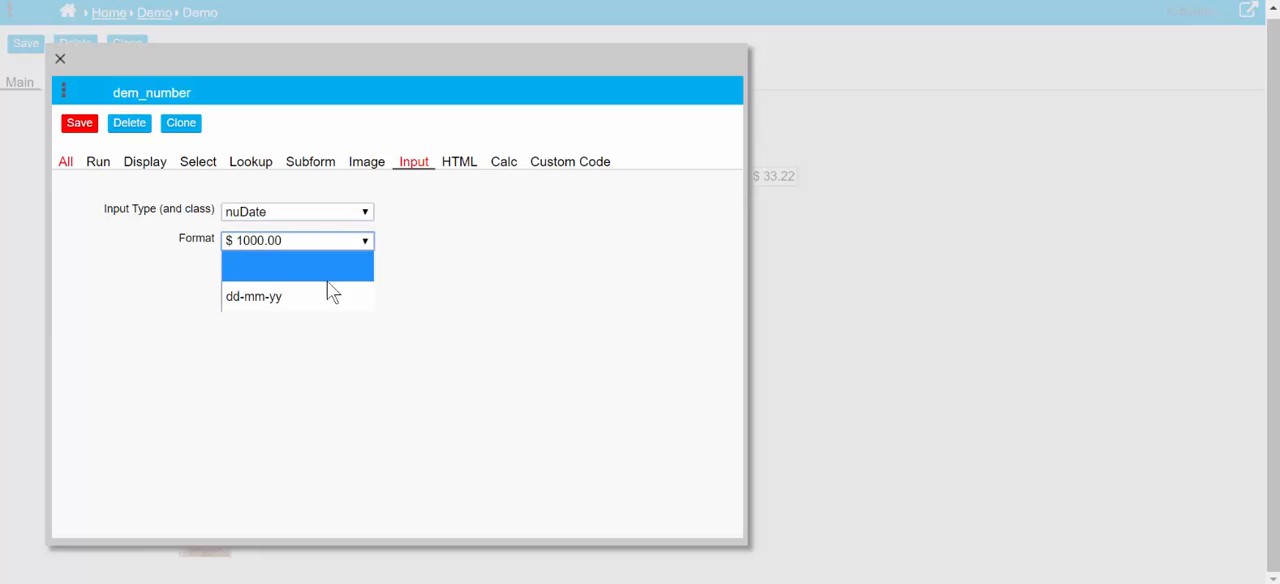
pyautogui.click(327, 288)
pyautogui.click(91, 128)
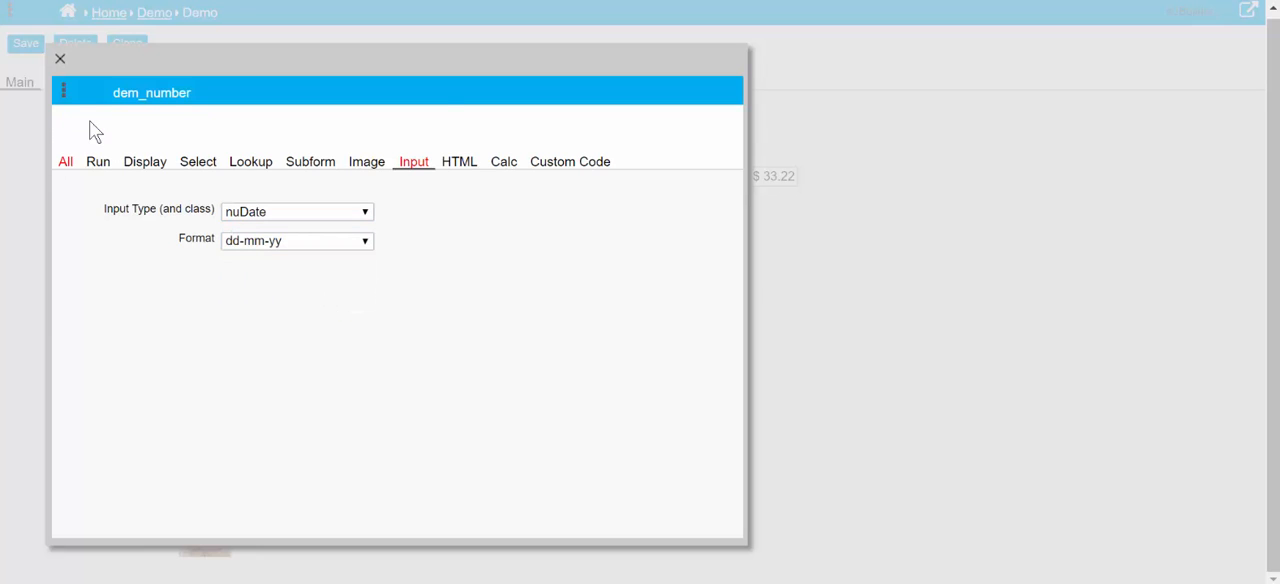
pyautogui.click(60, 61)
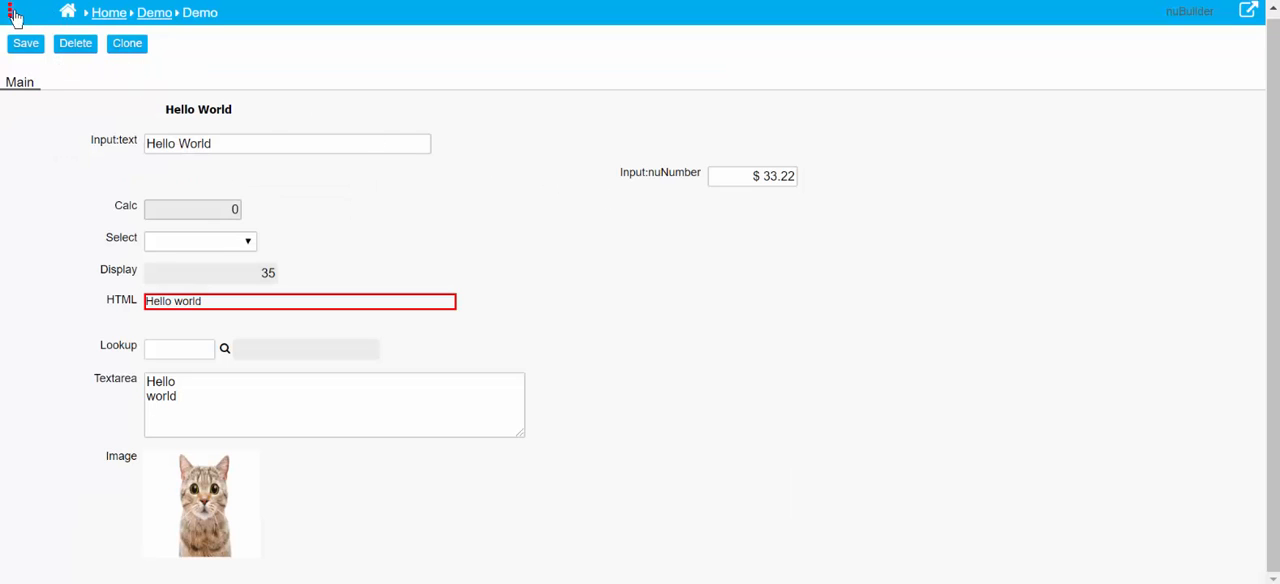
# Clear the value of the Input:nuNumber field on the Demo form and save the record
pyautogui.click(774, 179)
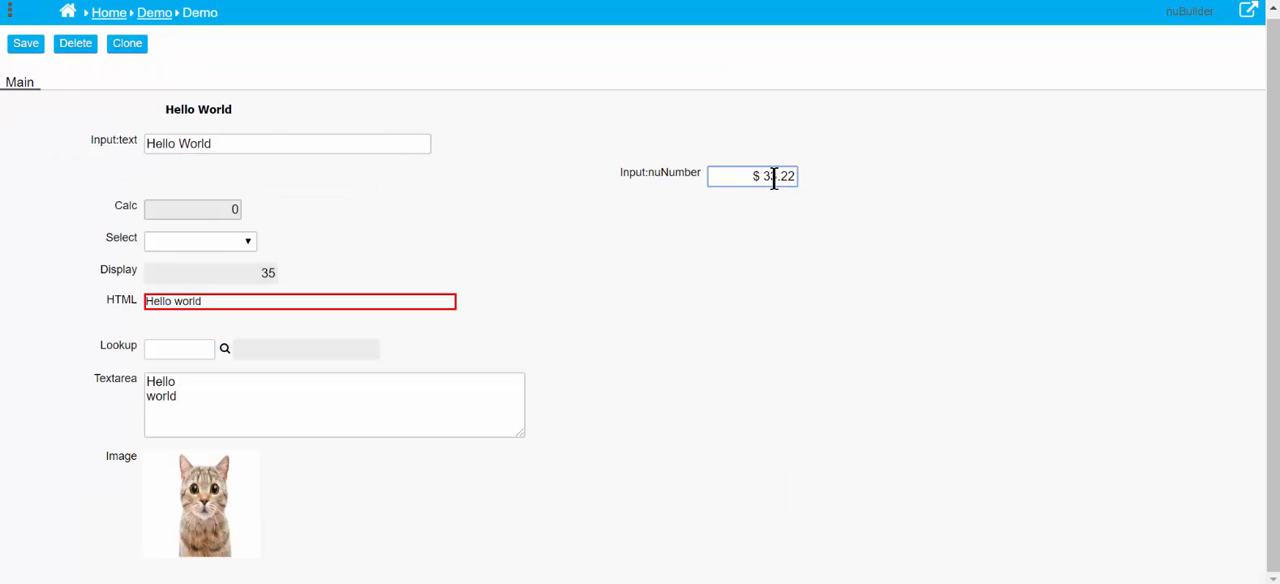
pyautogui.tripleClick(774, 179)
pyautogui.press('BackSpace')
pyautogui.click(24, 45)
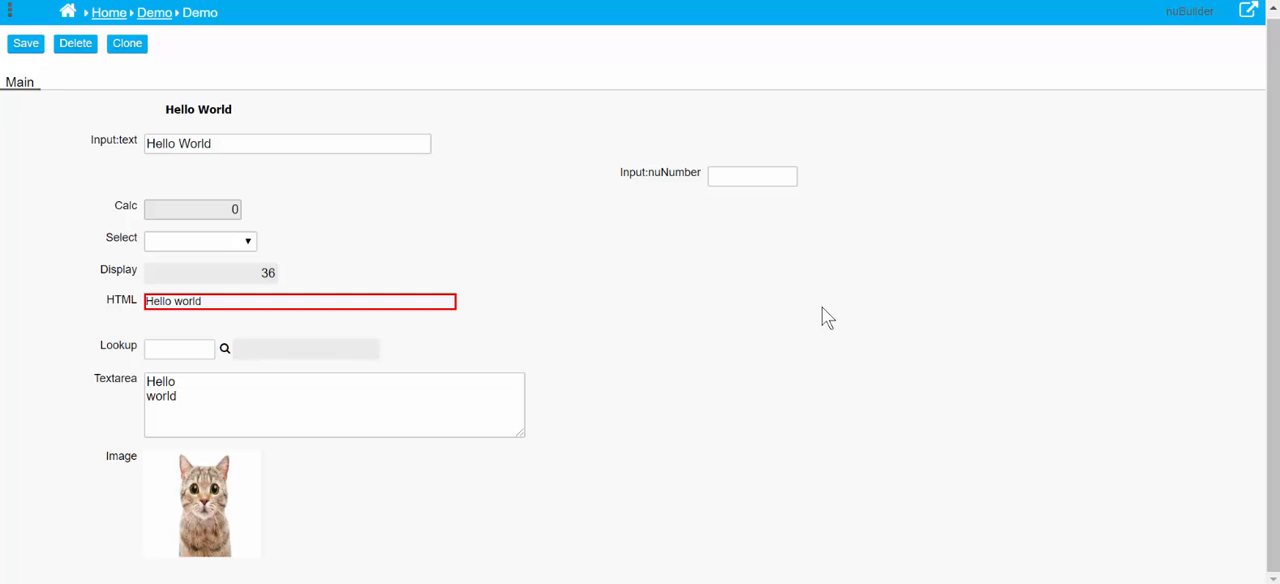
# Choose 18 October 2019 from the calendar for the Input:nuNumber field
pyautogui.click(746, 178)
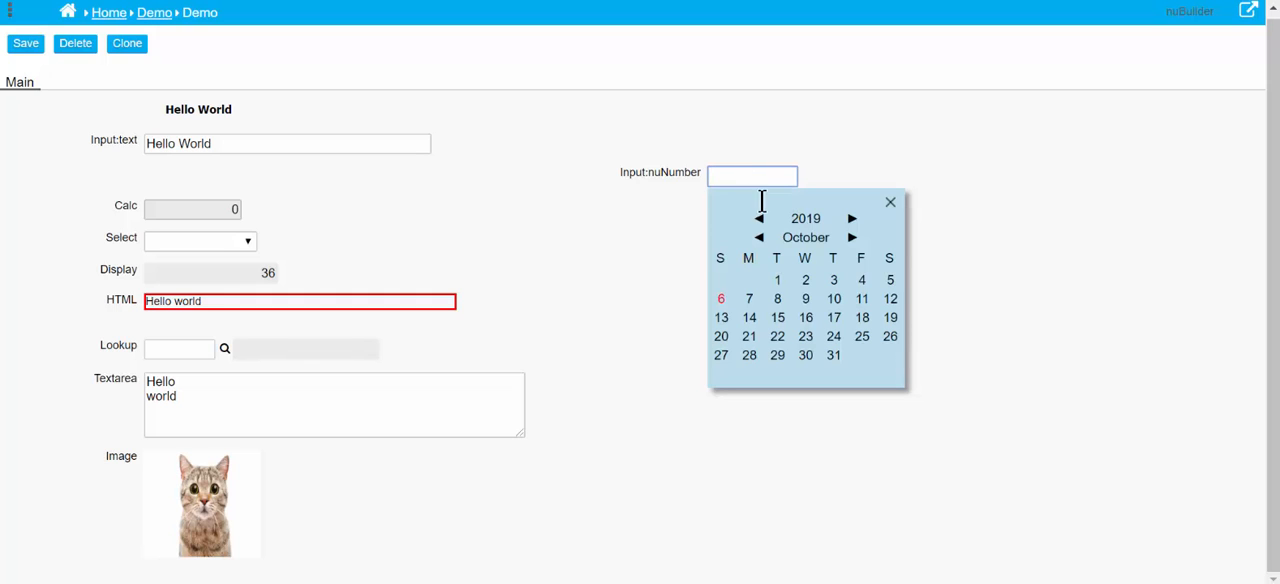
pyautogui.click(862, 317)
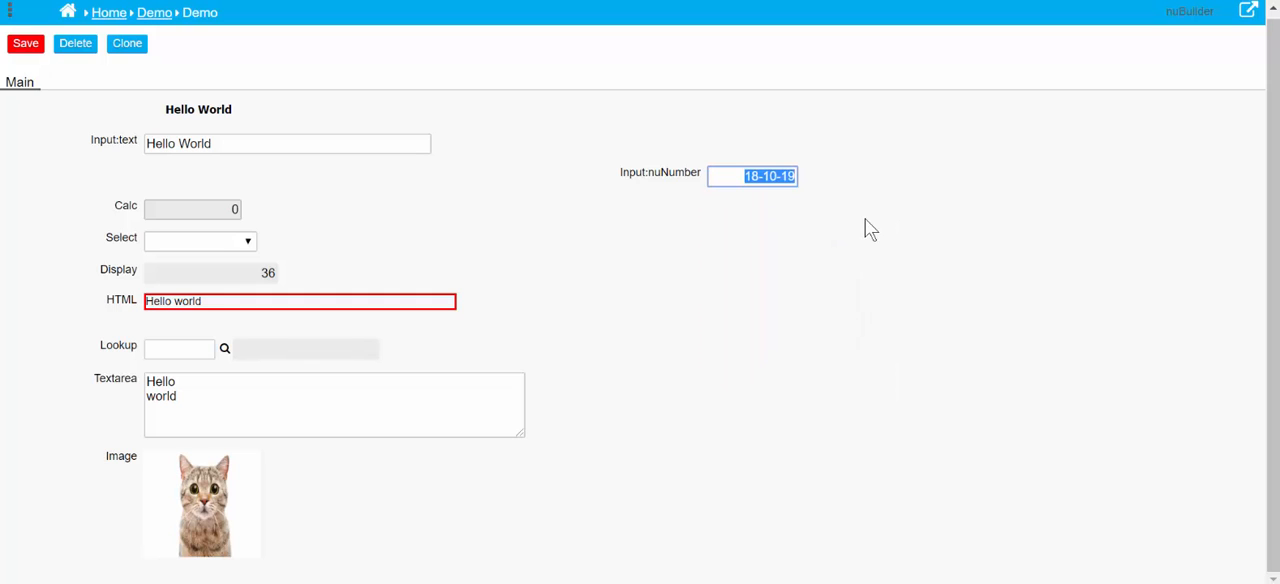
# Change the Input:nuNumber object to input type nuScroll with the Javascript array [1,2,3,'four'], save it and close its settings
pyautogui.doubleClick(669, 172)
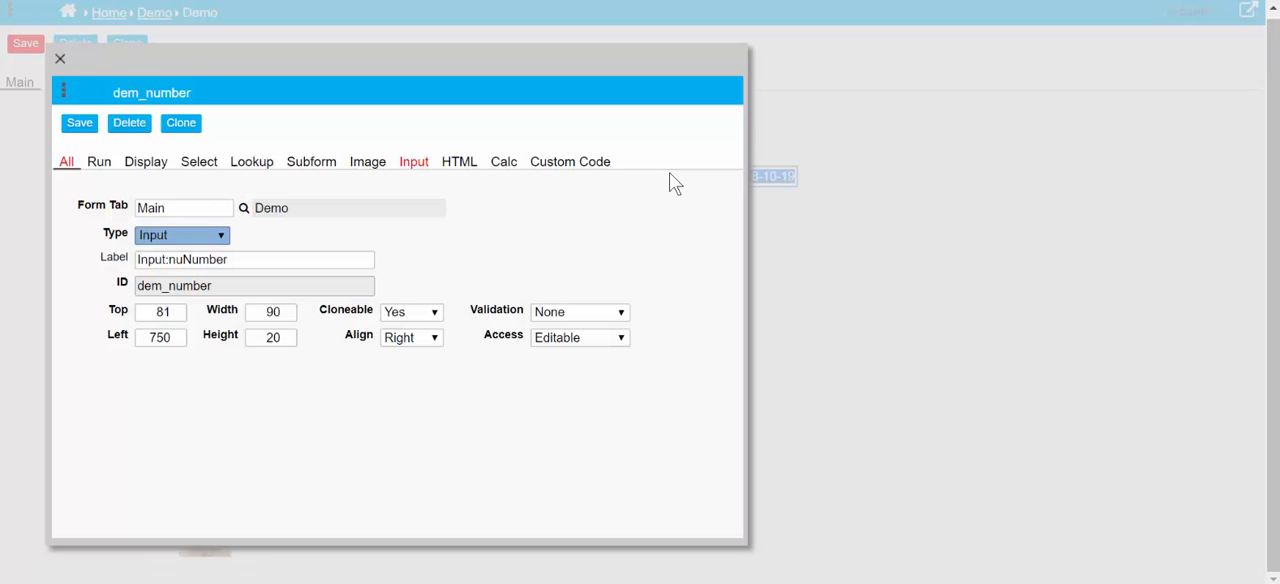
pyautogui.click(415, 168)
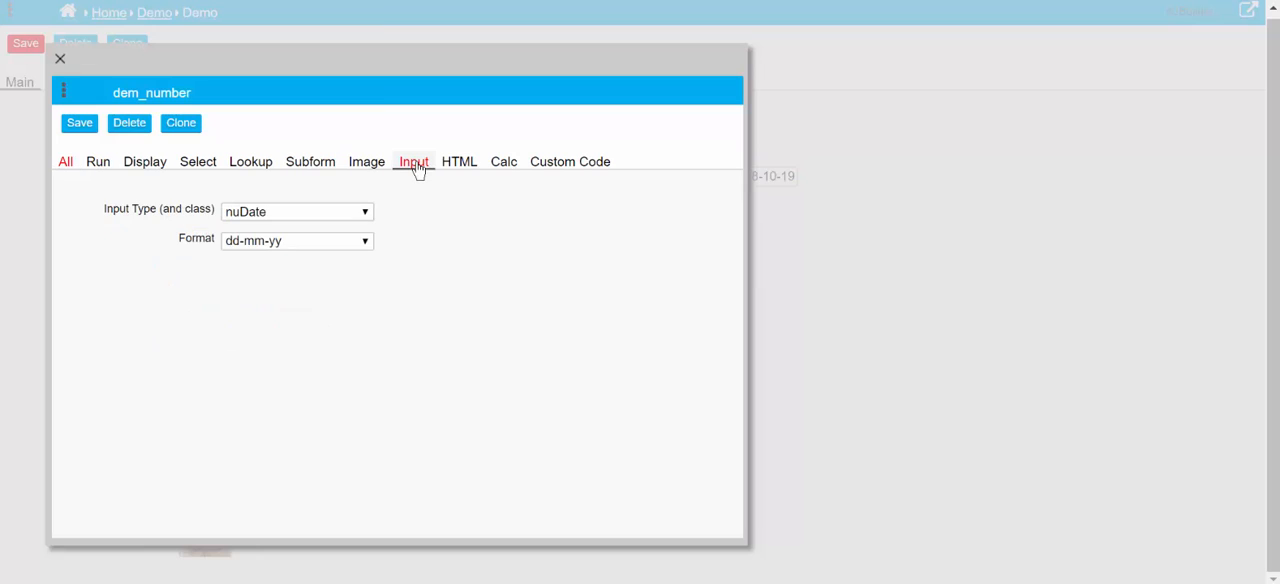
pyautogui.click(315, 215)
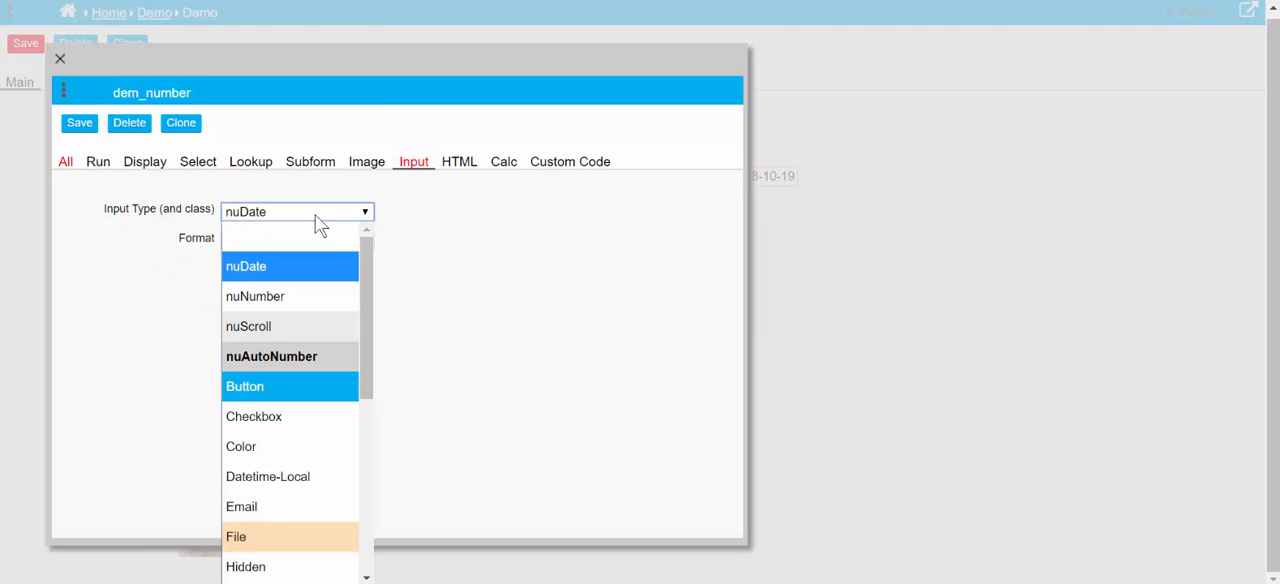
pyautogui.click(305, 325)
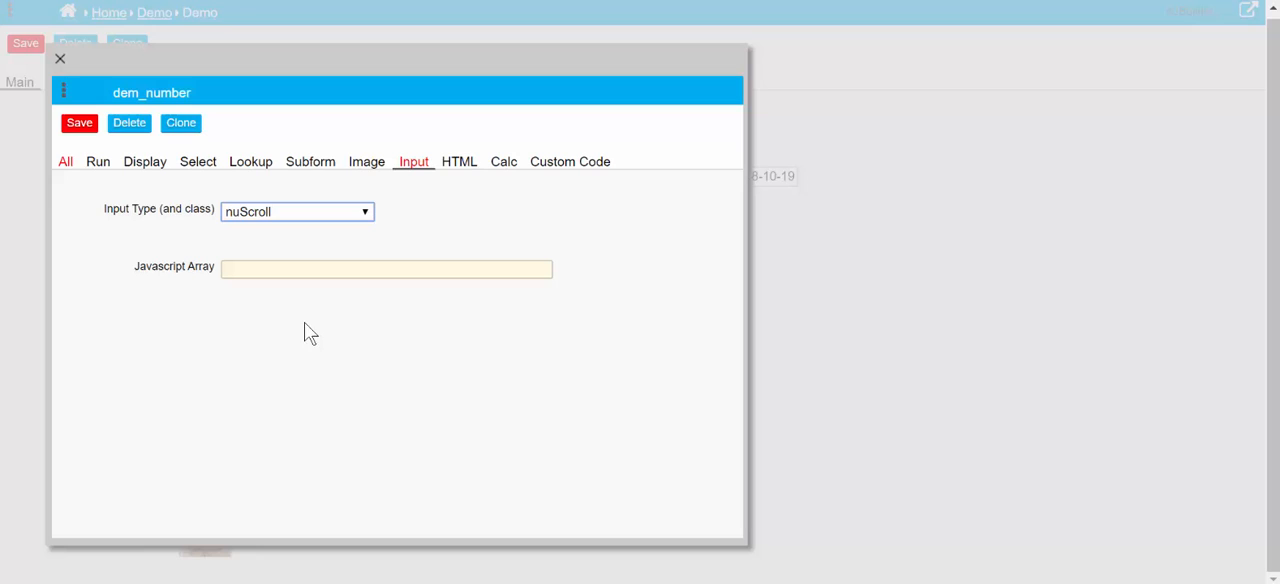
pyautogui.click(315, 272)
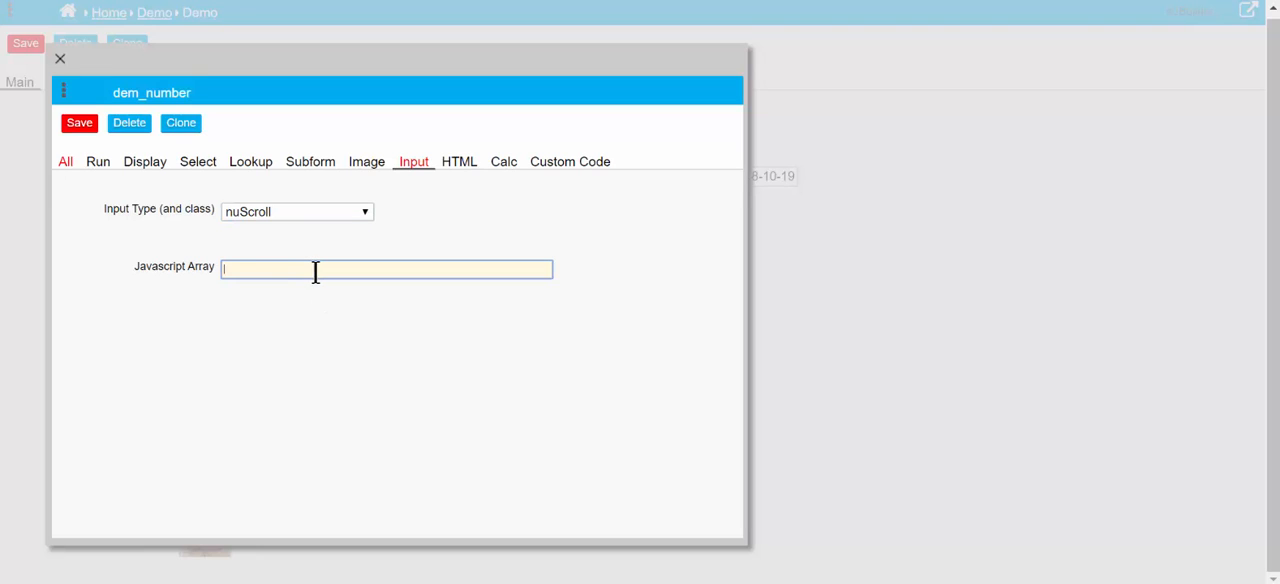
pyautogui.click(935, 582)
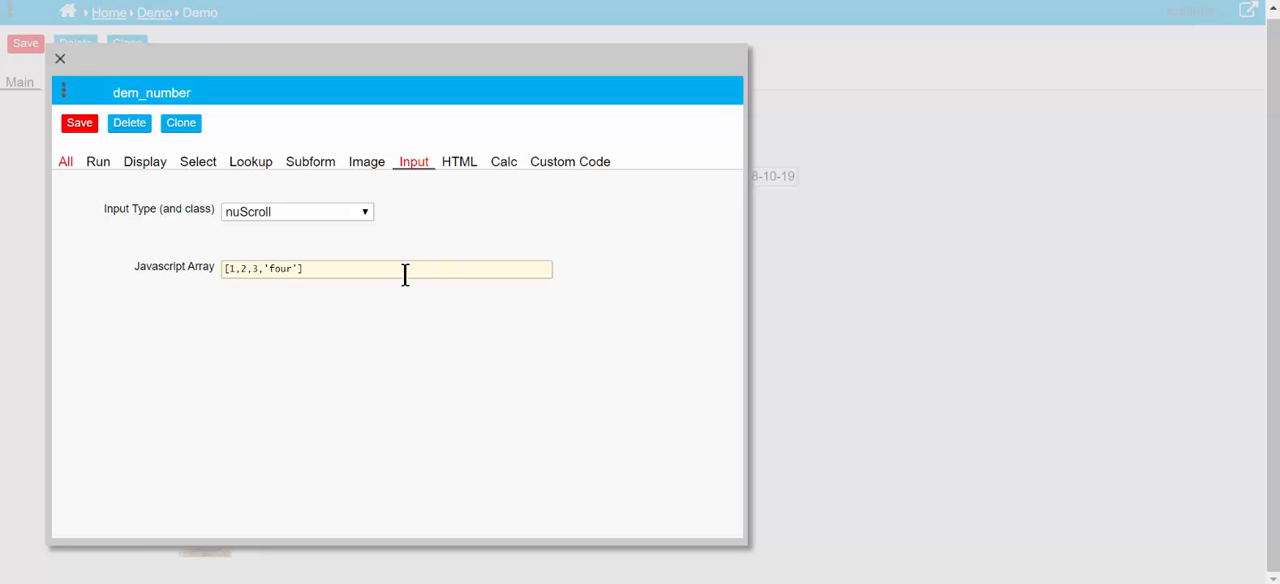
pyautogui.click(80, 126)
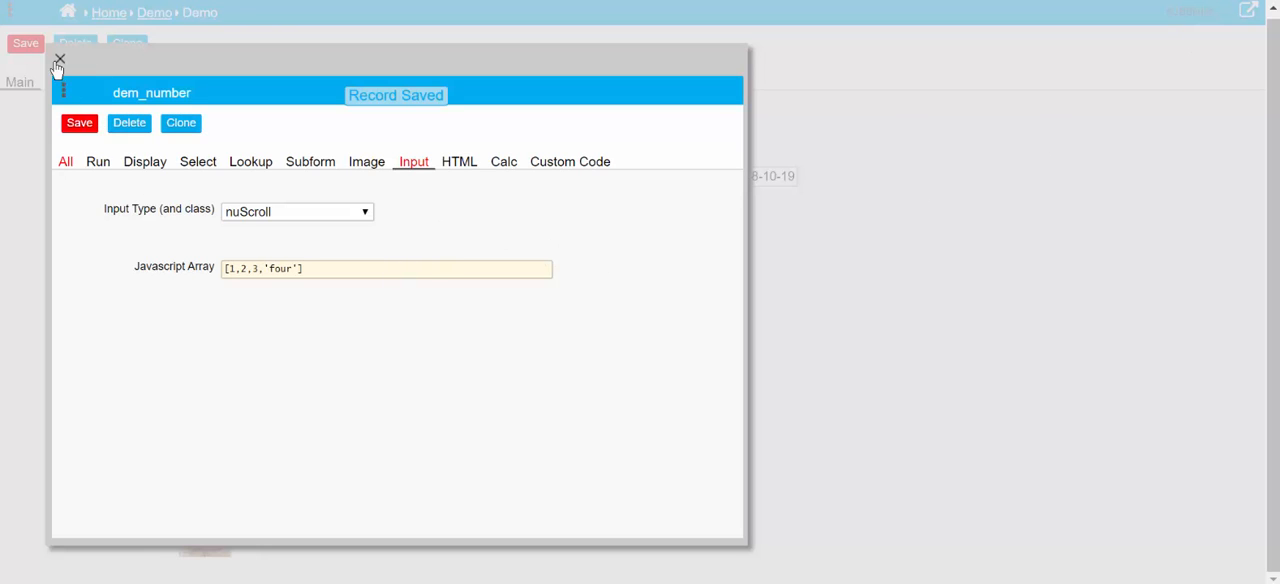
pyautogui.click(60, 62)
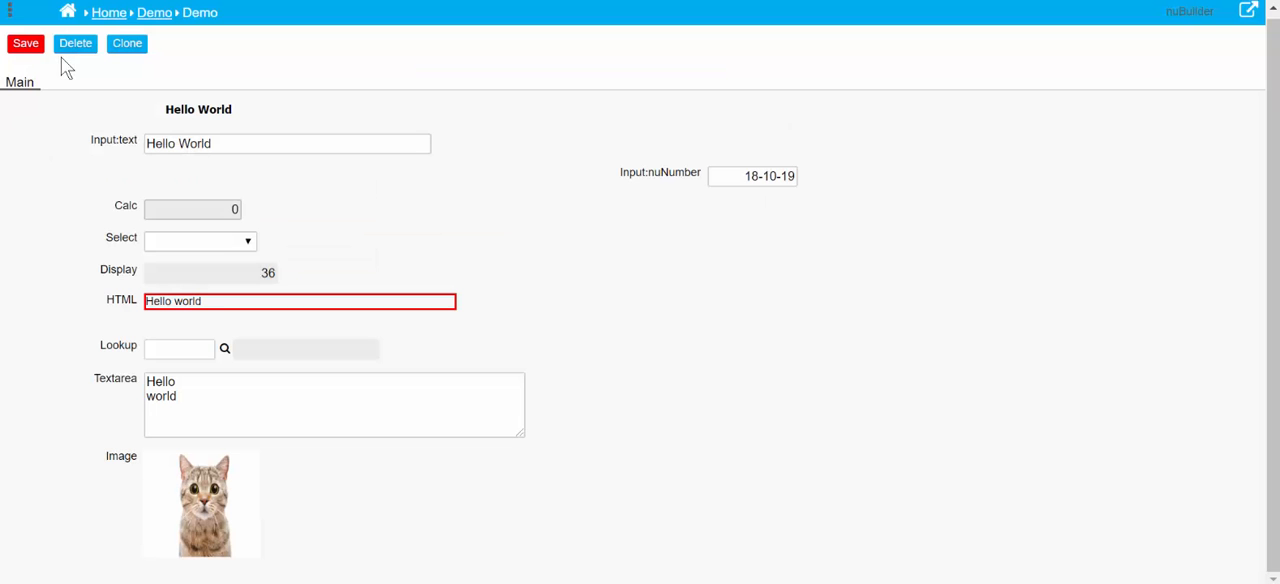
# Refresh the Demo form, leaving it without saving the record's pending changes
pyautogui.click(10, 12)
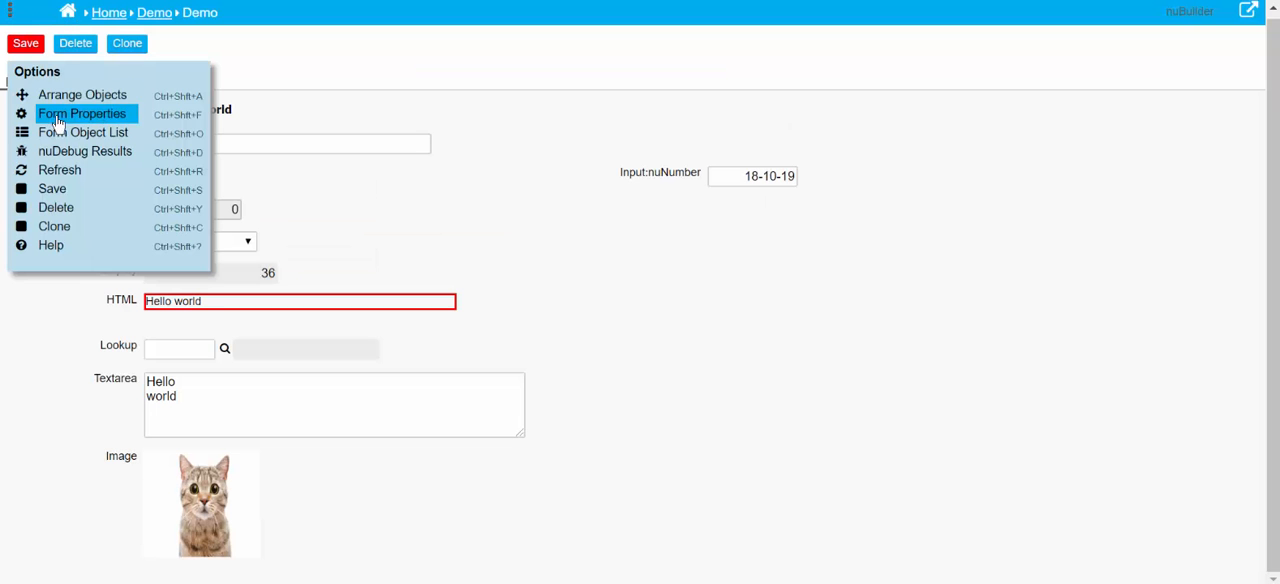
pyautogui.click(72, 172)
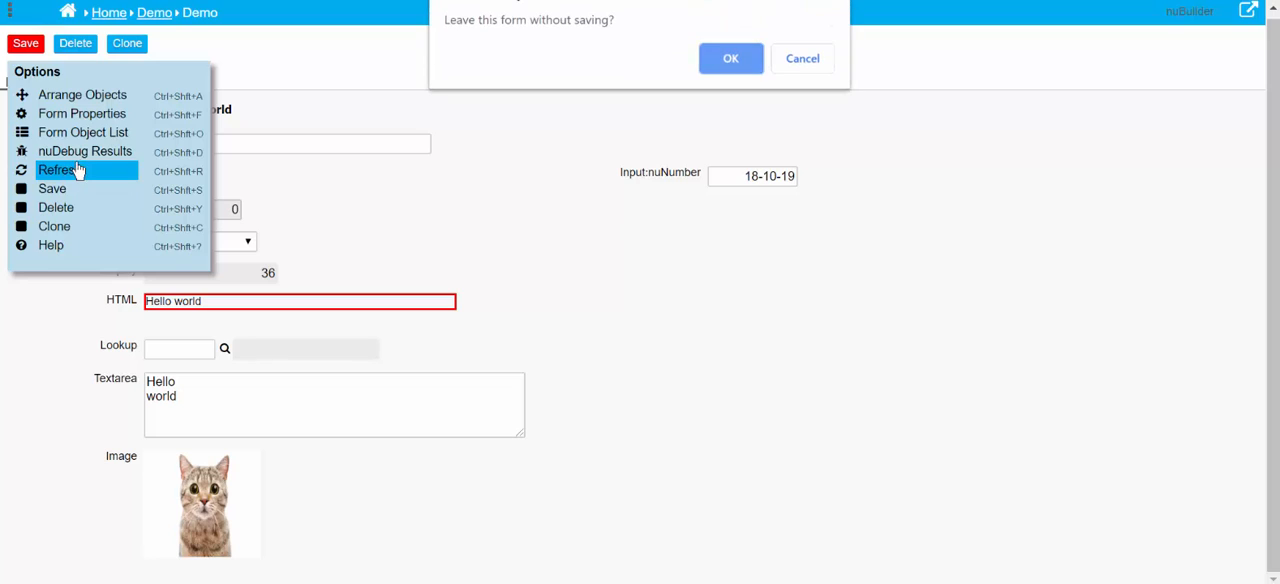
pyautogui.click(735, 68)
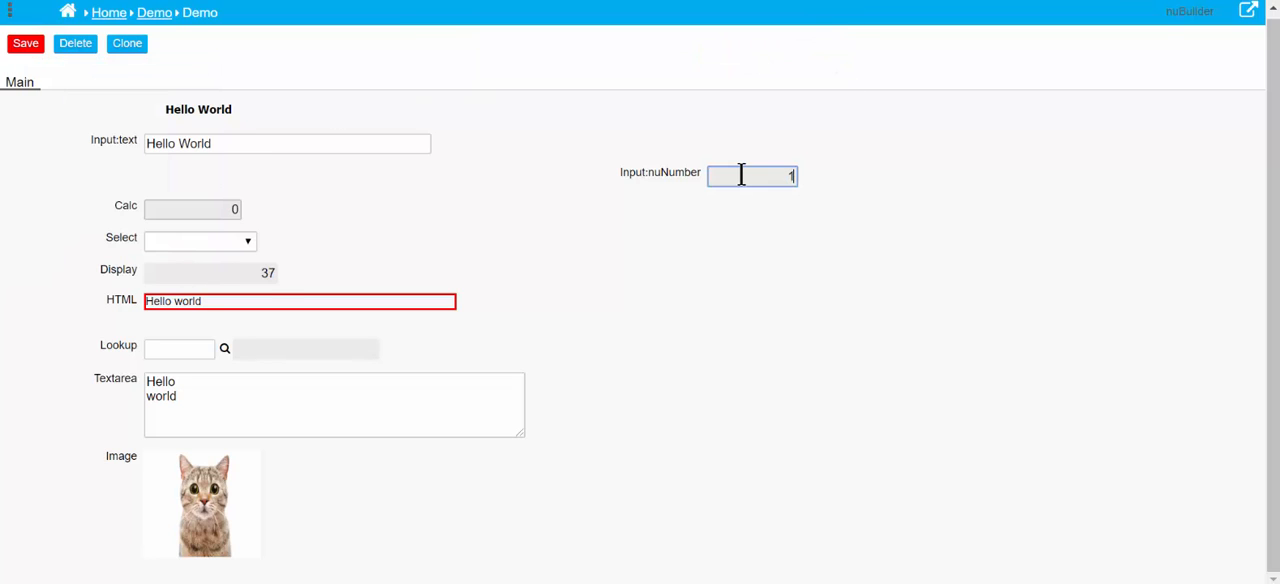
# Cycle the Input:nuNumber field through its scroll values, ending on four
pyautogui.click(742, 175)
pyautogui.write('2')
pyautogui.press('BackSpace')
pyautogui.write('3')
pyautogui.press('BackSpace')
pyautogui.write('1')
pyautogui.press('BackSpace')
pyautogui.write('four')
# Change the Input:nuNumber object to input type nuAutoNumber and set its Next Number to 1234
pyautogui.doubleClick(655, 174)
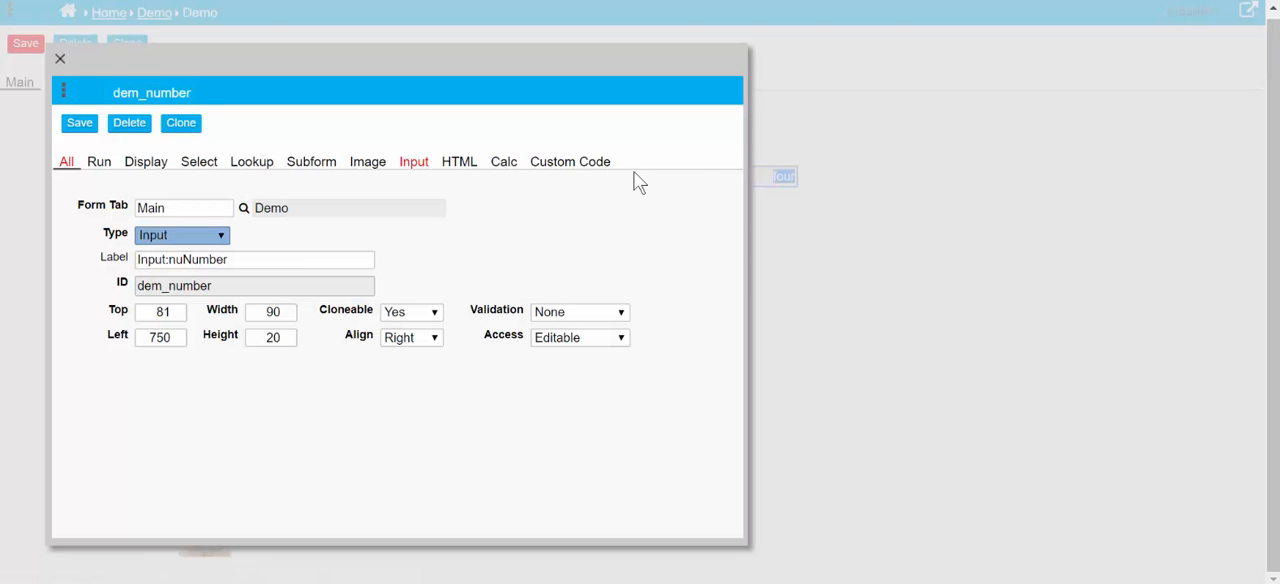
pyautogui.click(414, 166)
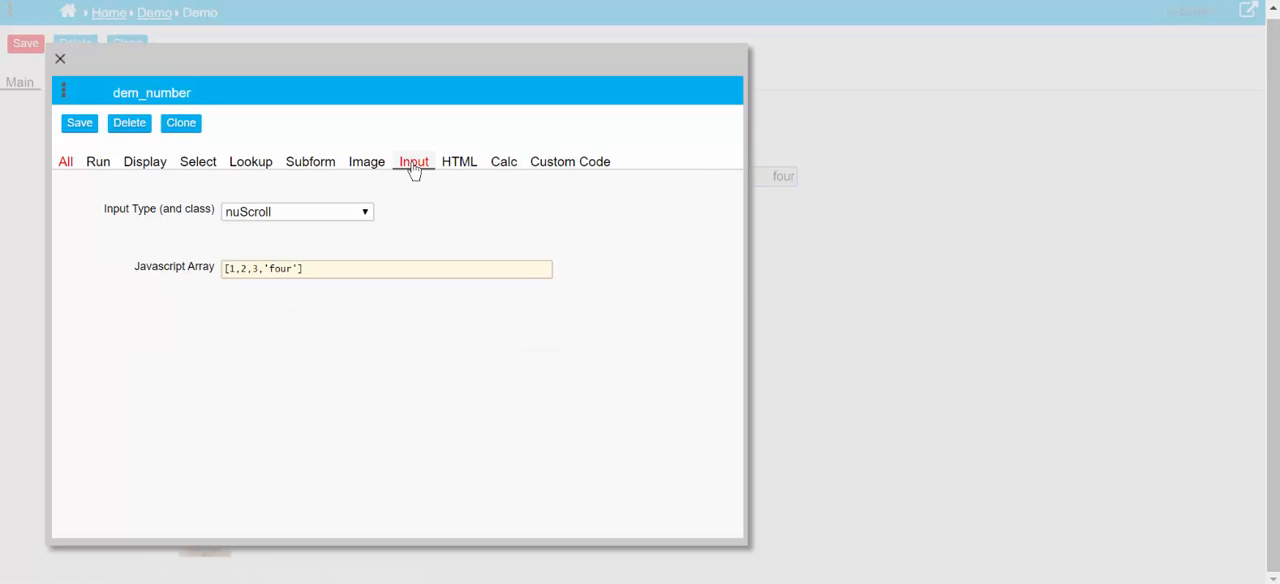
pyautogui.click(340, 216)
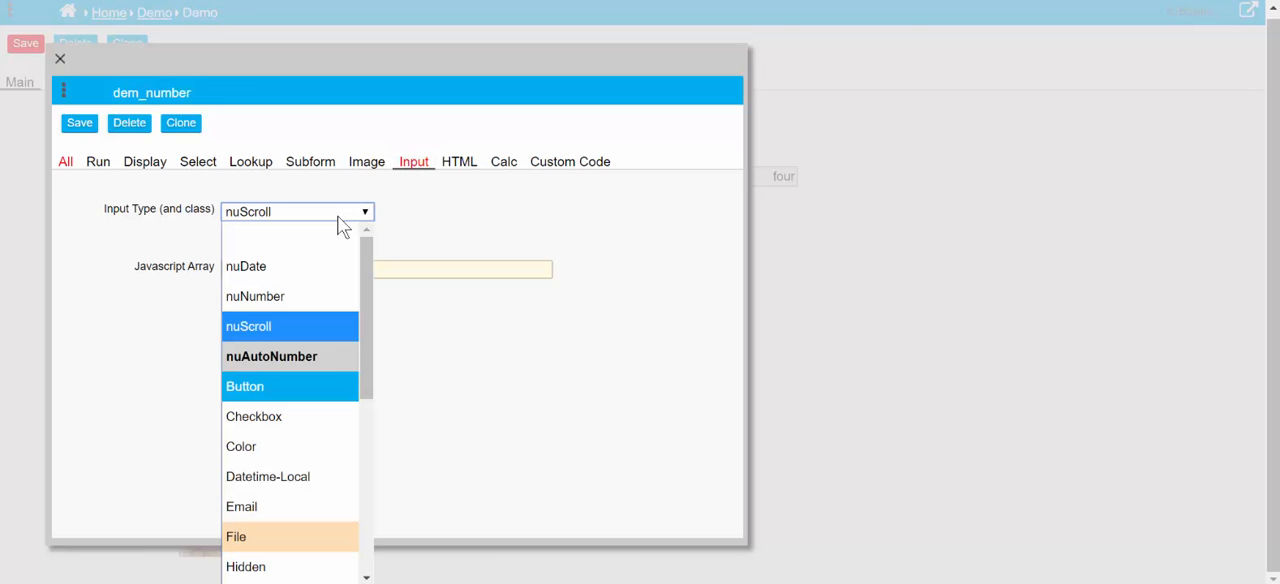
pyautogui.click(272, 358)
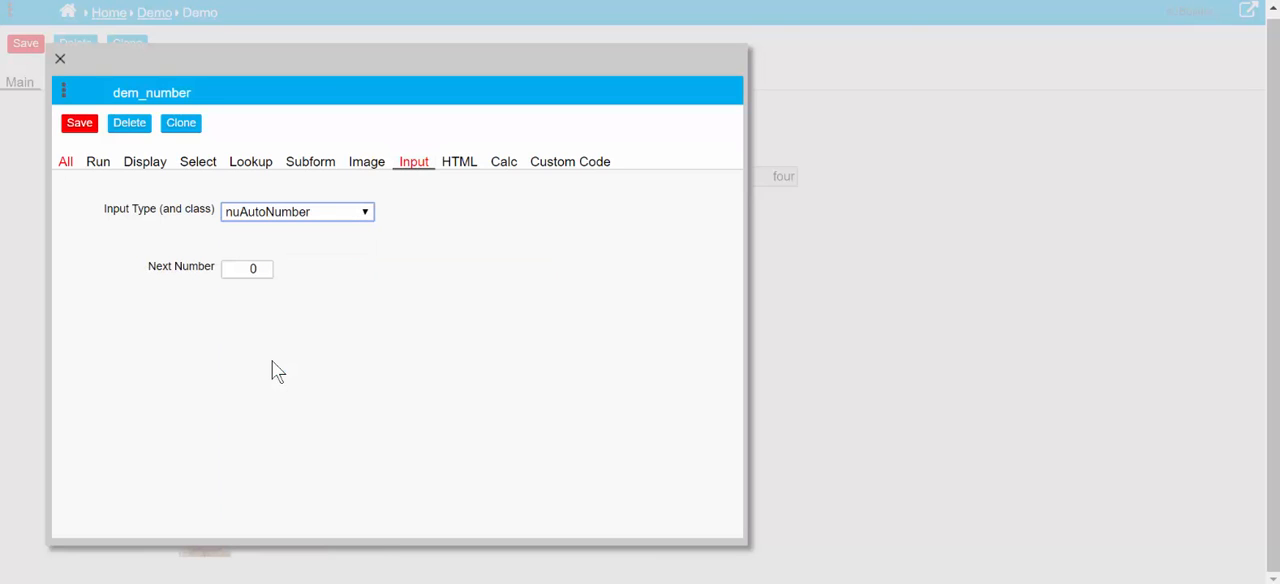
pyautogui.click(233, 268)
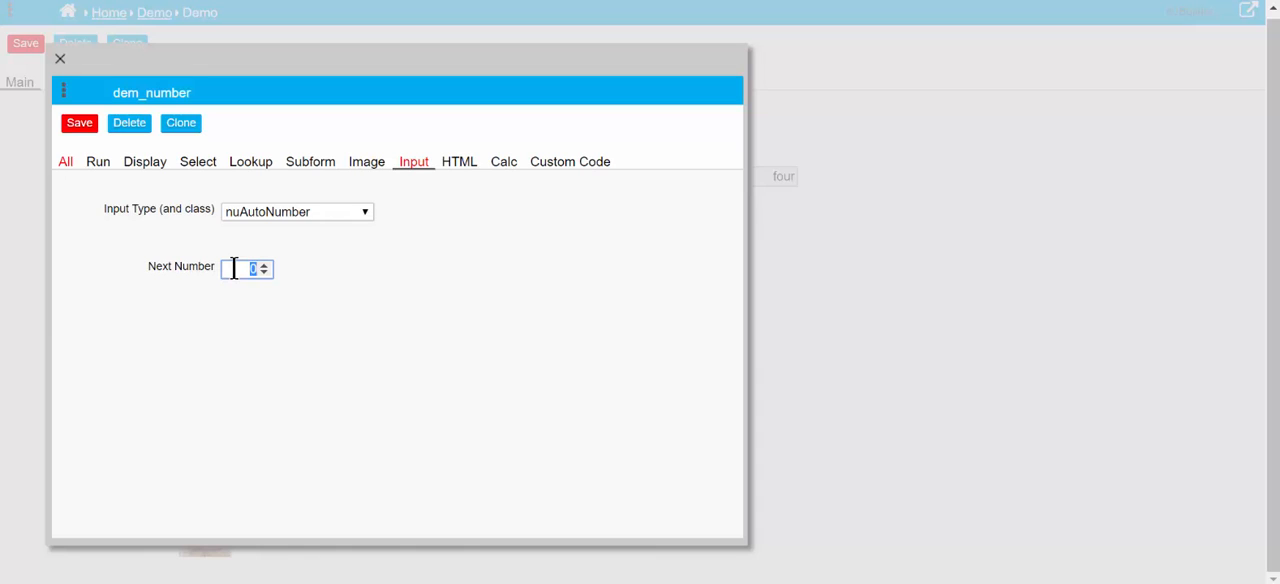
pyautogui.write('1234')
# Save the dem_number object's settings and close them, accepting to leave without further saving
pyautogui.click(80, 124)
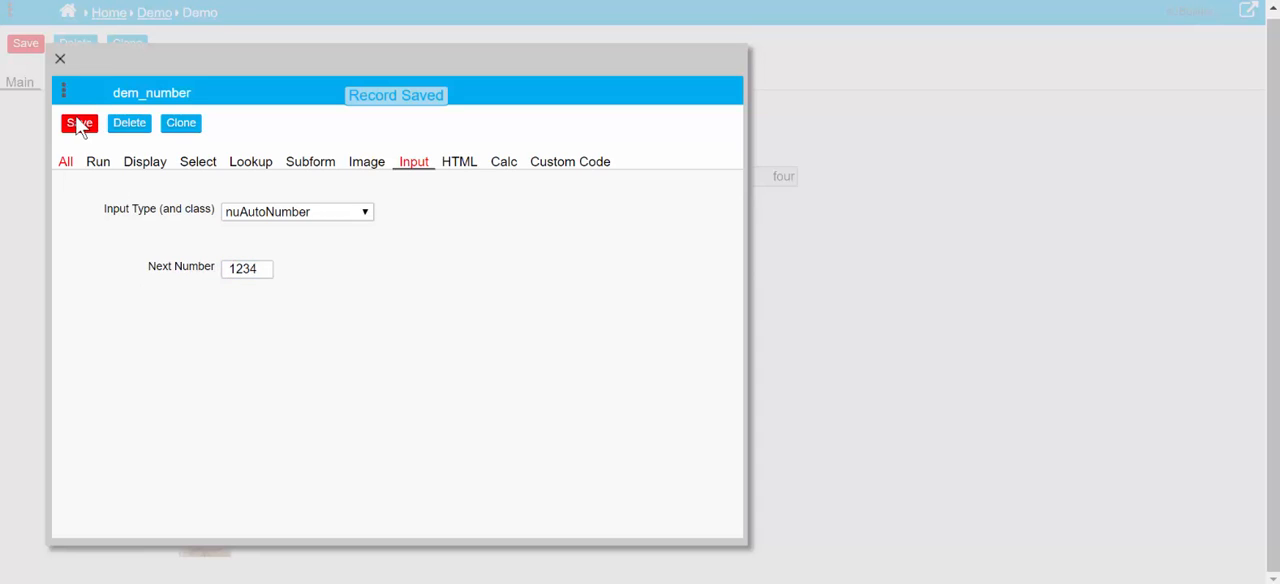
pyautogui.click(60, 62)
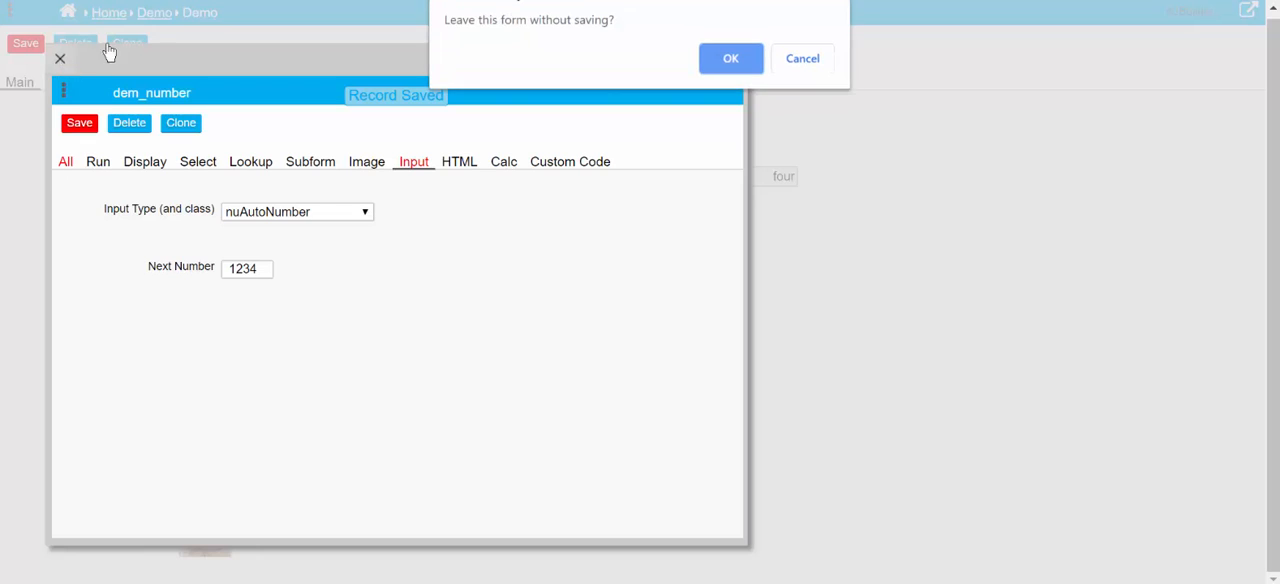
pyautogui.click(830, 67)
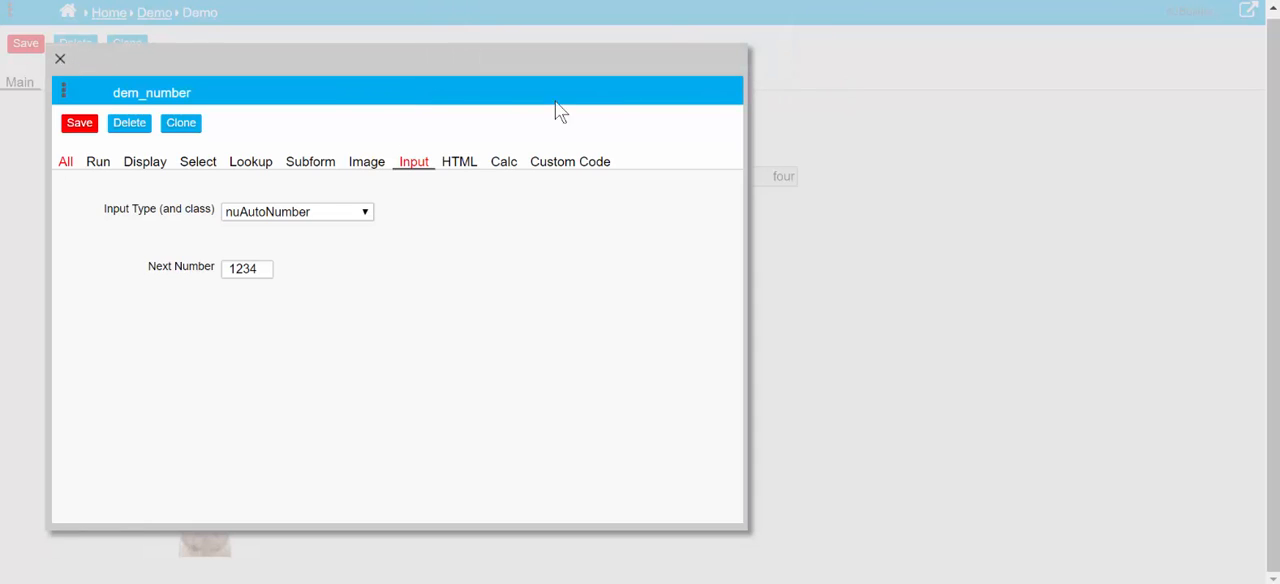
pyautogui.click(76, 118)
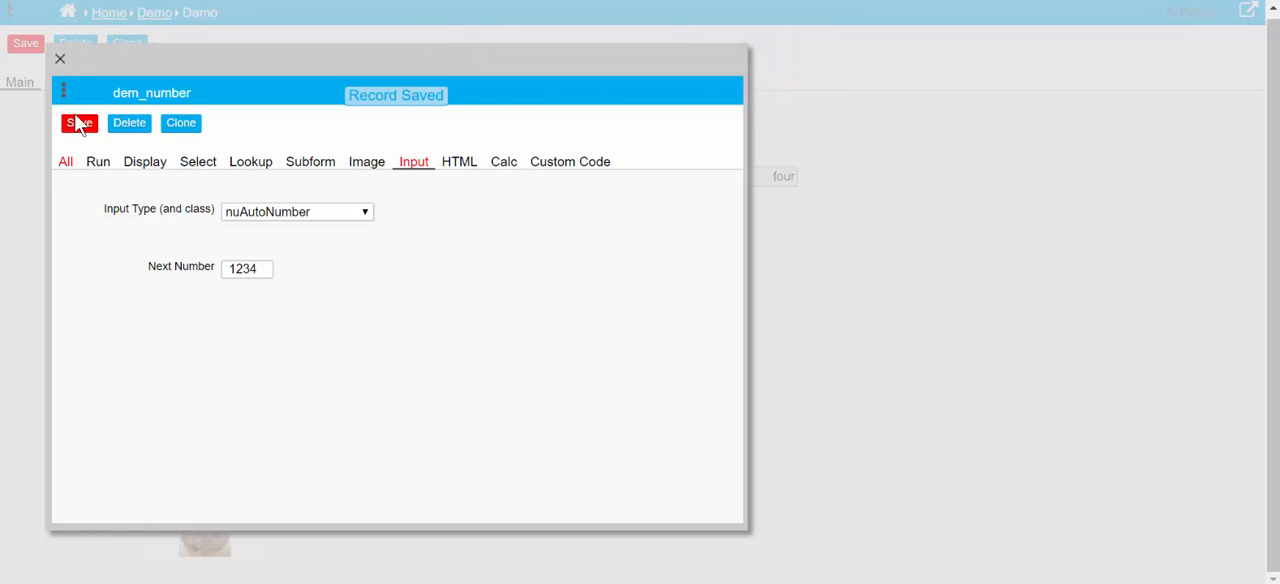
pyautogui.click(60, 62)
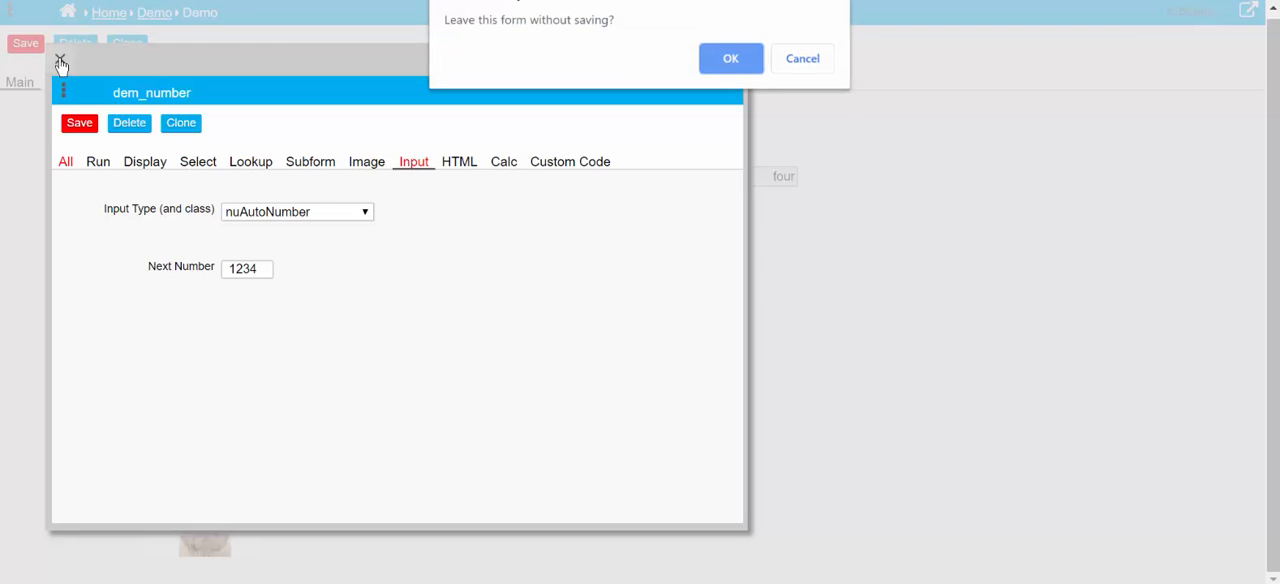
pyautogui.click(731, 59)
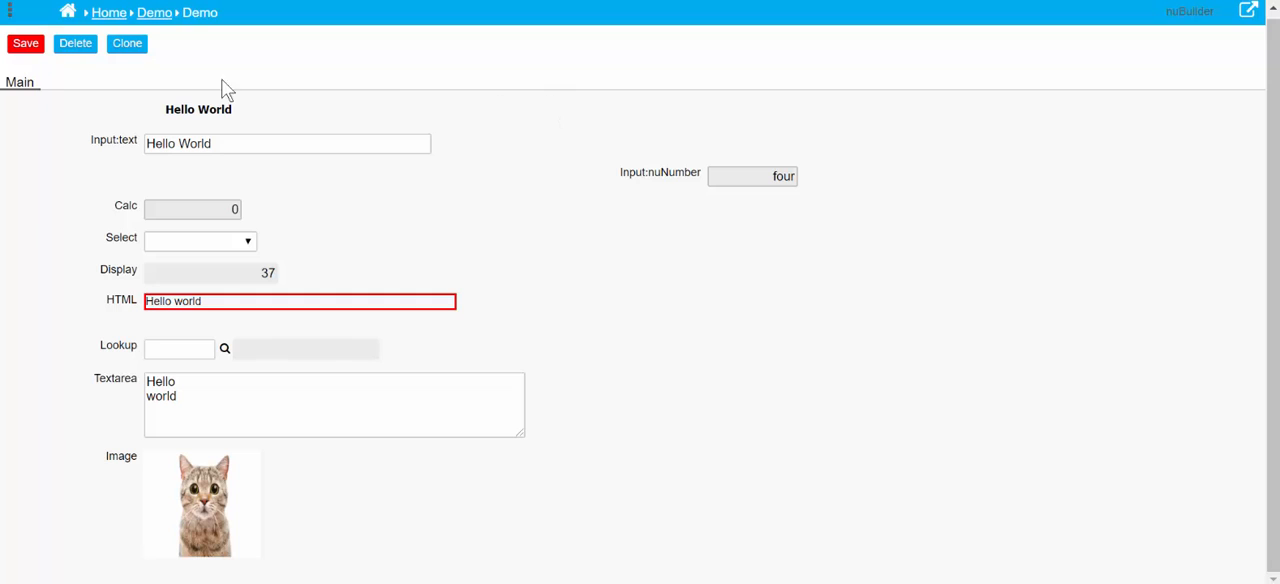
# Leave the open Demo record without saving and save a new record with test as its Input:text value
pyautogui.click(154, 15)
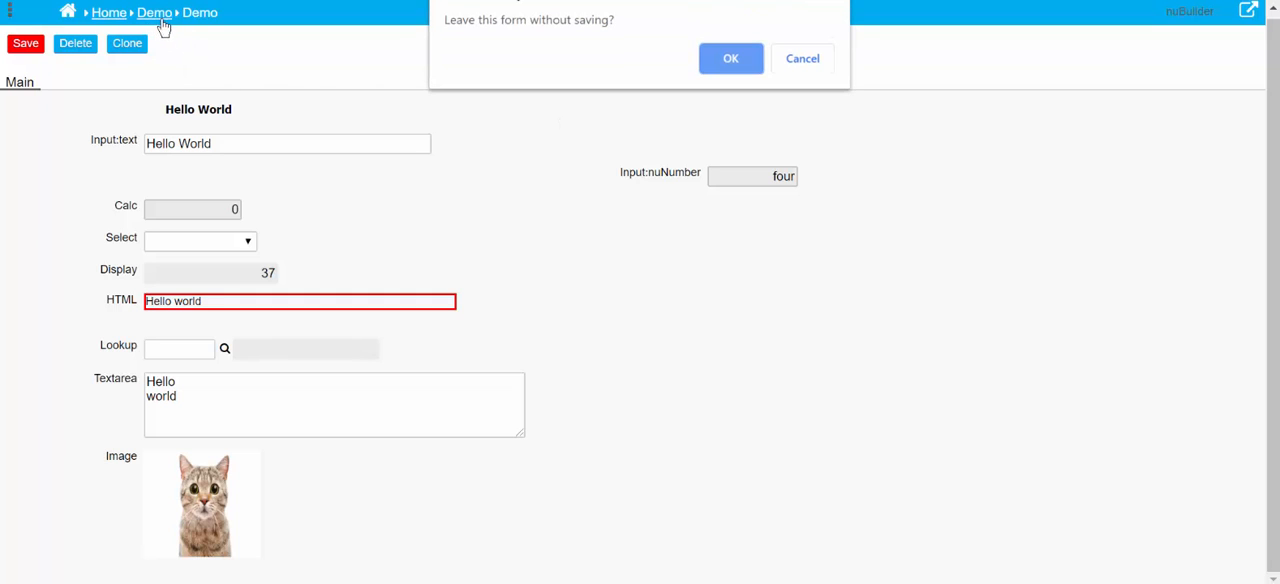
pyautogui.click(718, 62)
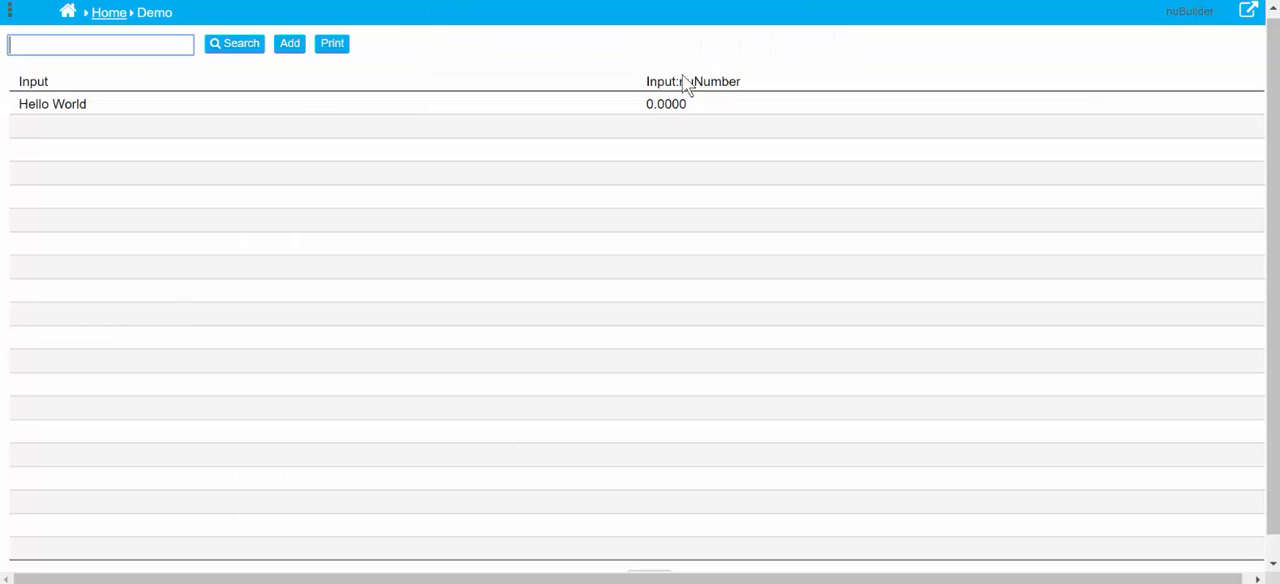
pyautogui.click(289, 45)
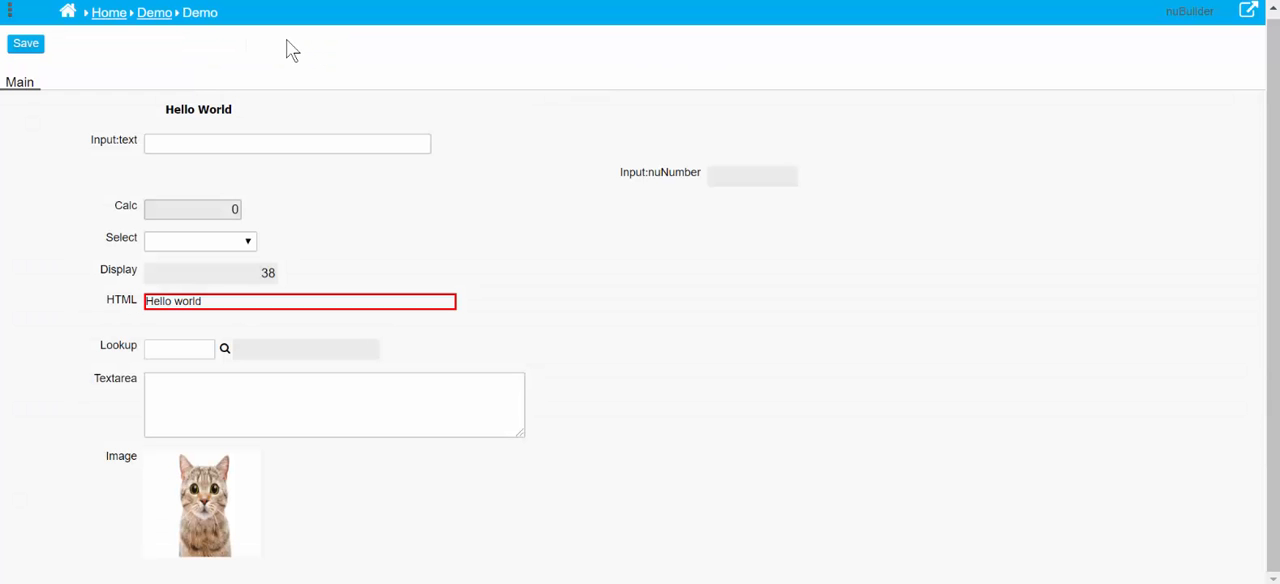
pyautogui.click(326, 144)
pyautogui.write('test')
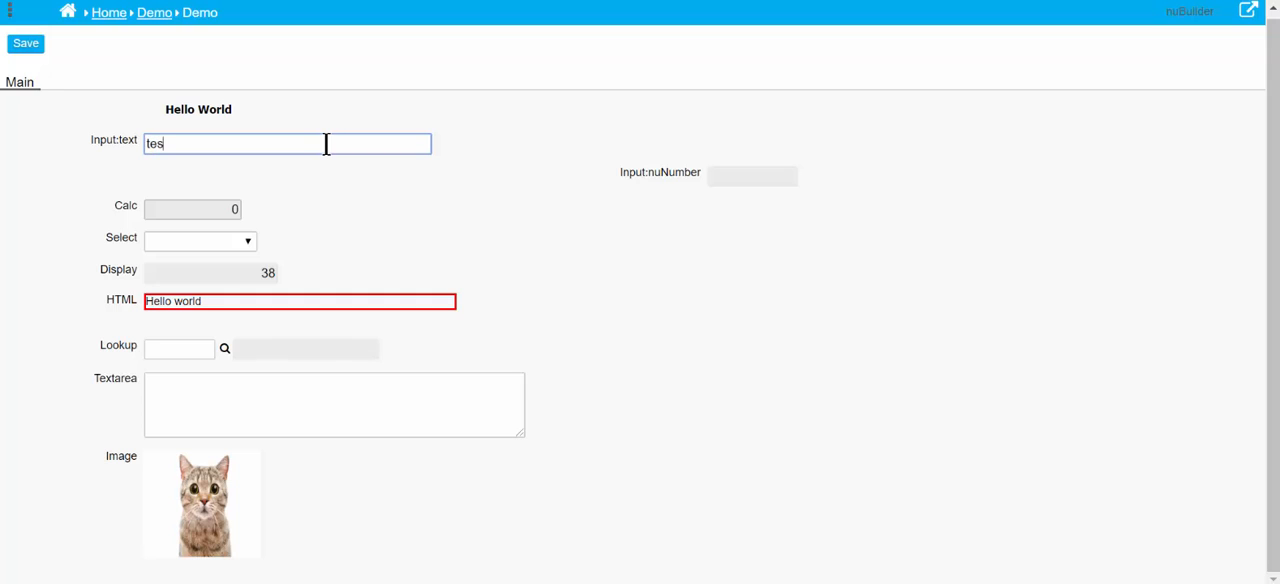
pyautogui.click(20, 45)
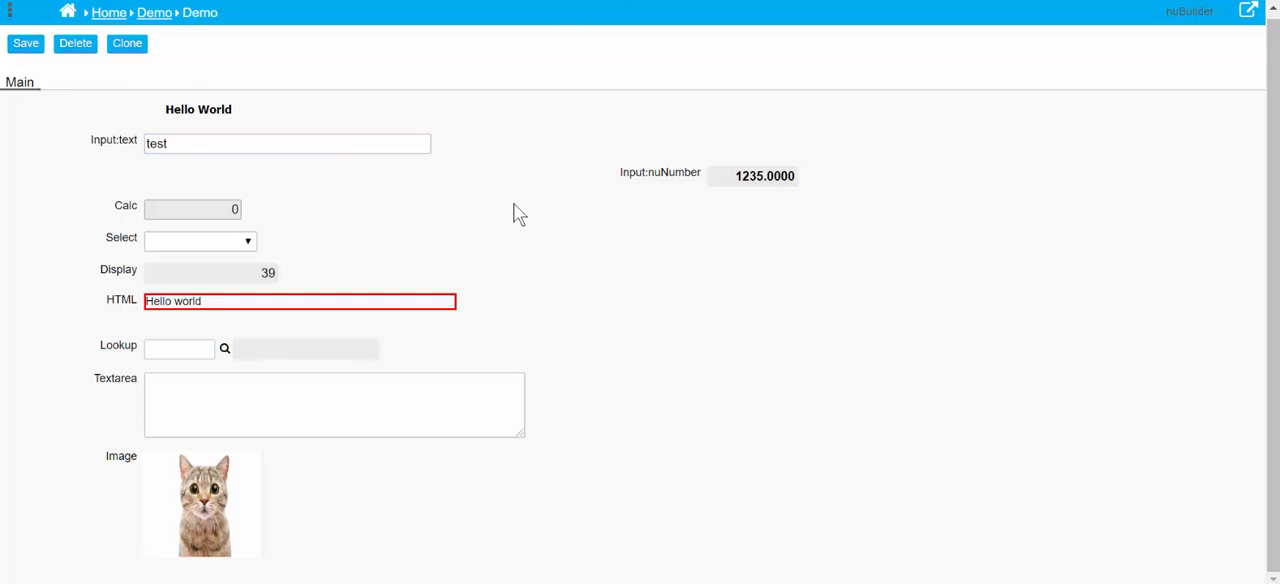